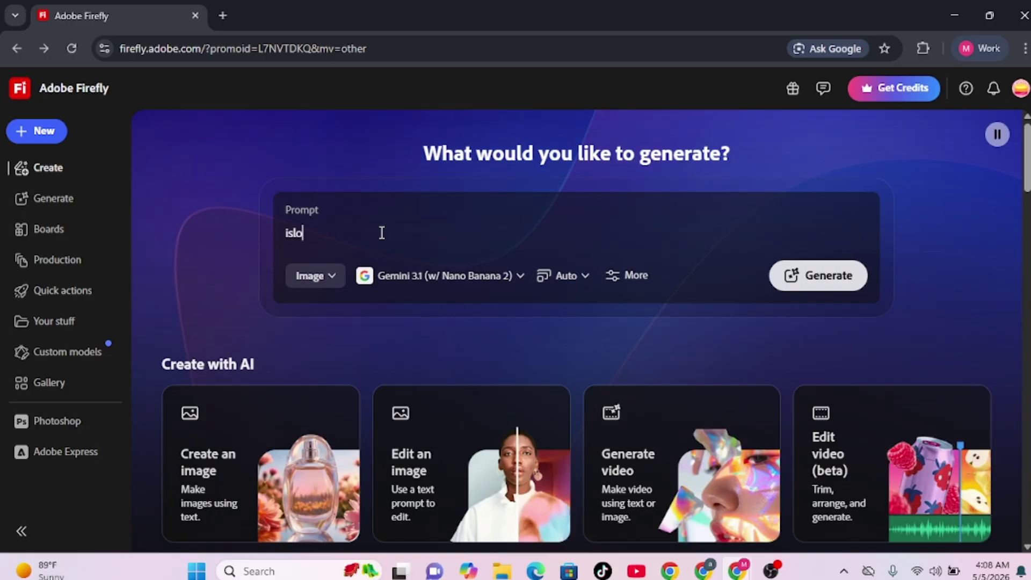
- Enter the prompt "isolted pilot man" and generate an image from it with Gemini 3.1 (w/ Nano Banana 2)
{"action": "key", "text": "BackSpace"}
{"action": "key", "text": "BackSpace"}
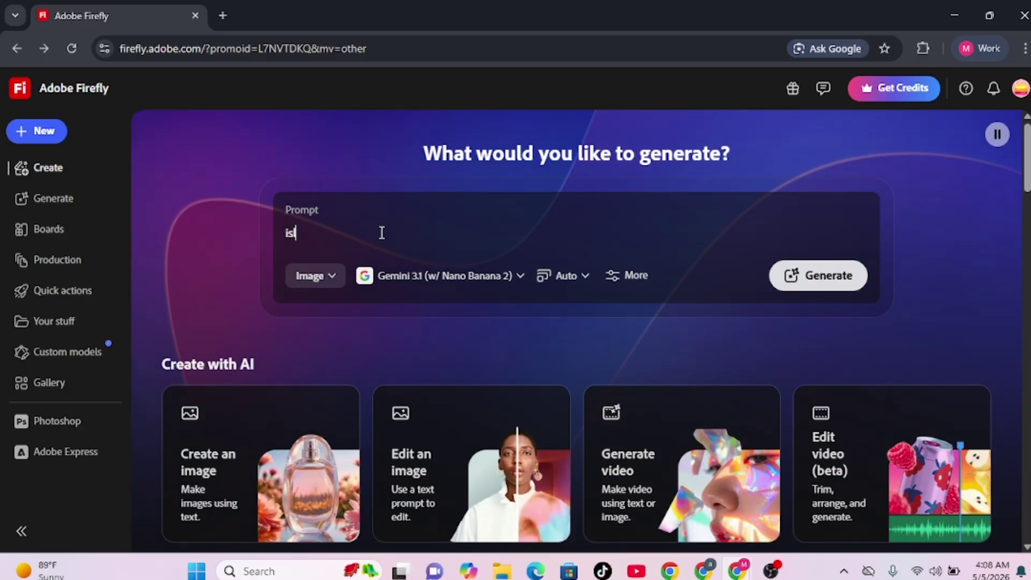
{"action": "type", "text": "olt"}
{"action": "type", "text": "ed pilat"}
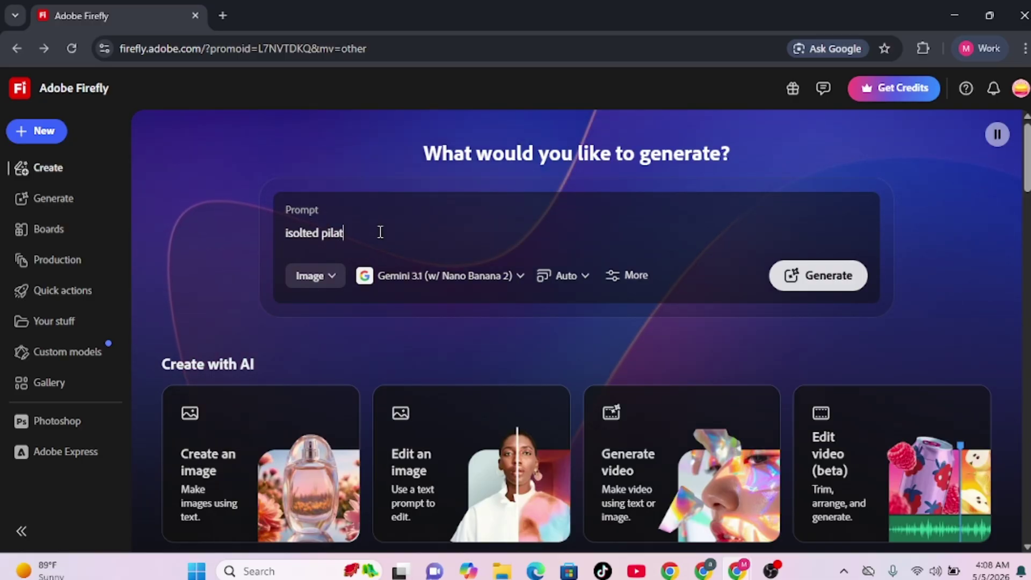
{"action": "key", "text": "BackSpace"}
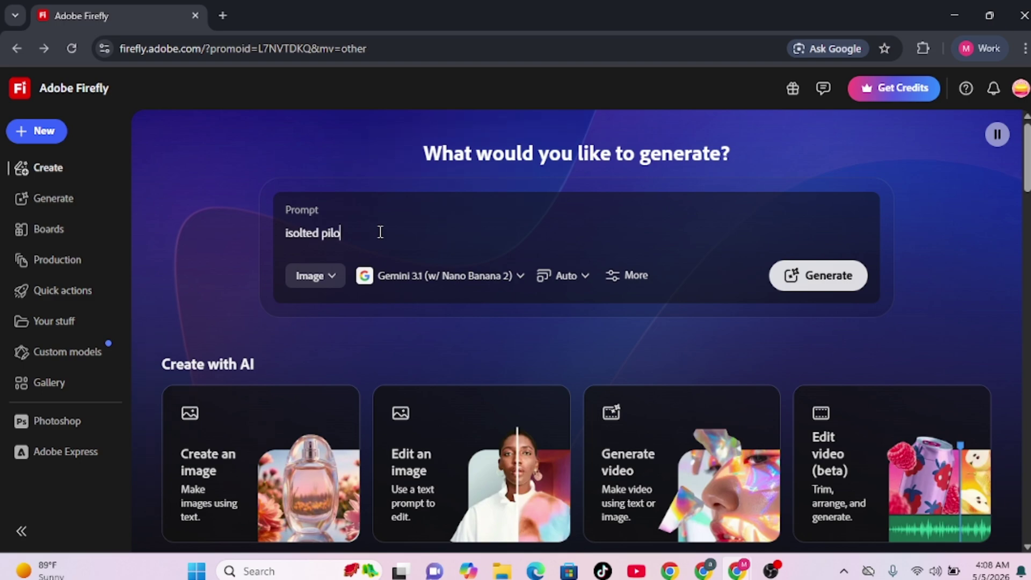
{"action": "type", "text": "t man"}
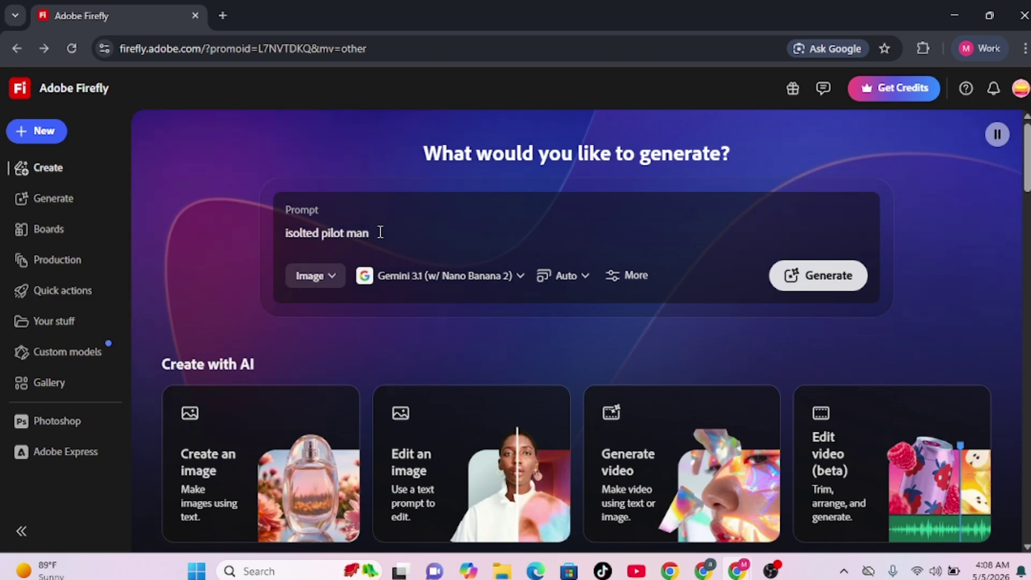
{"action": "key", "text": "Return"}
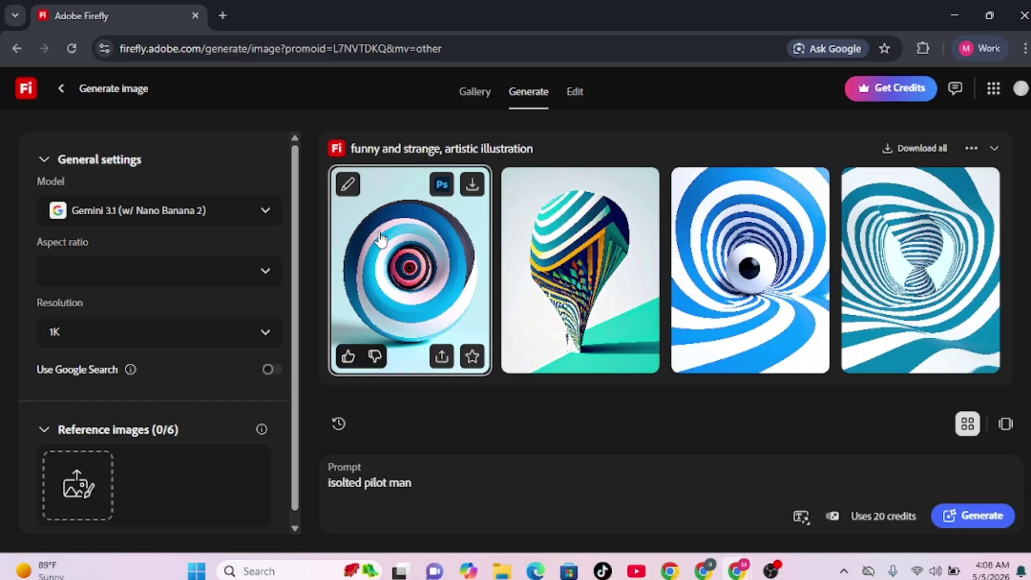
{"action": "key", "text": "Return"}
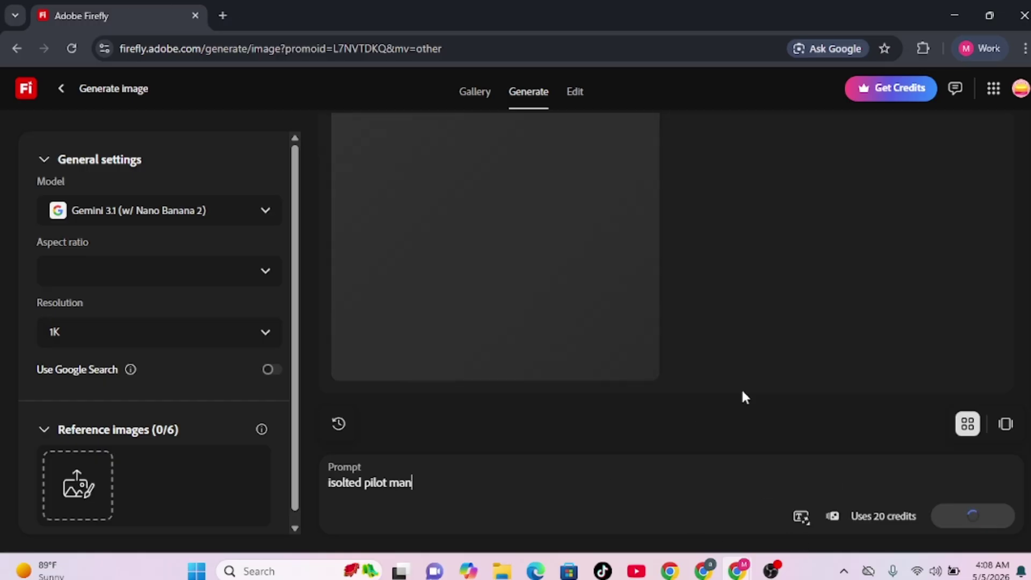
- Switch to the Canva presentation, show the "Power Tool: Prompt Enhance" slide full screen, and exit the presentation
{"action": "mouse_move", "coordinate": [708, 573]}
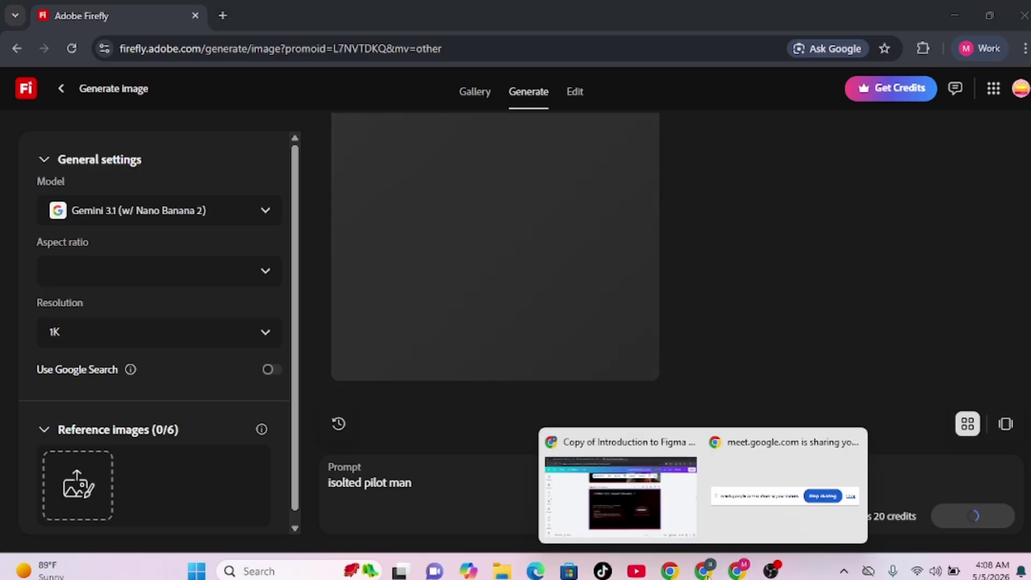
{"action": "left_click", "coordinate": [621, 502]}
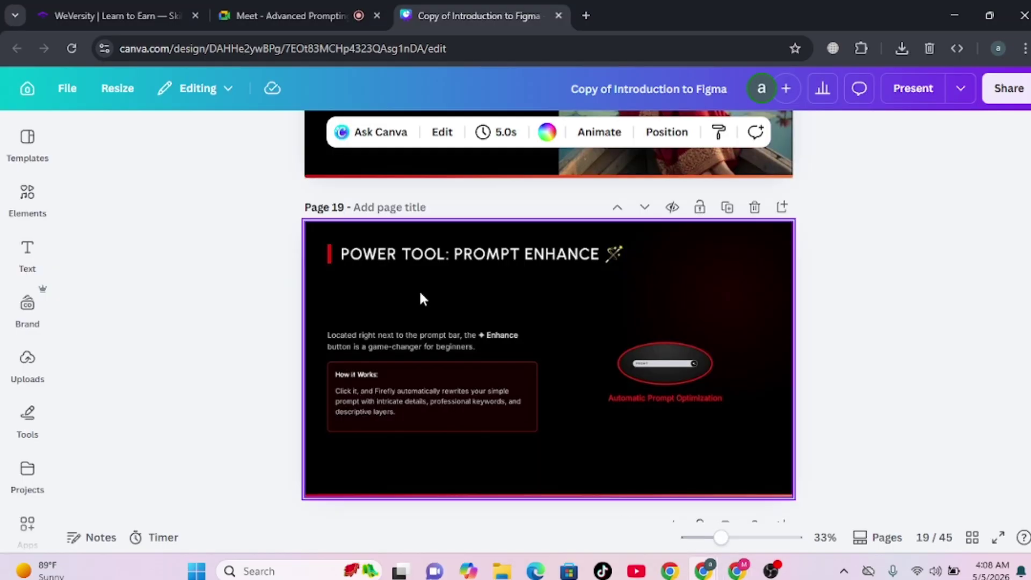
{"action": "left_click", "coordinate": [616, 312]}
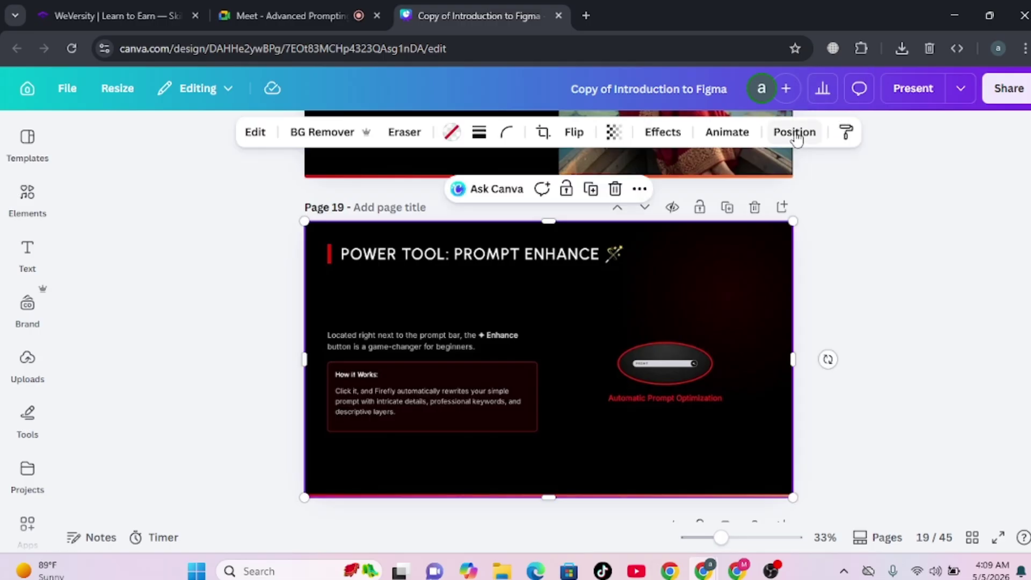
{"action": "left_click", "coordinate": [913, 88]}
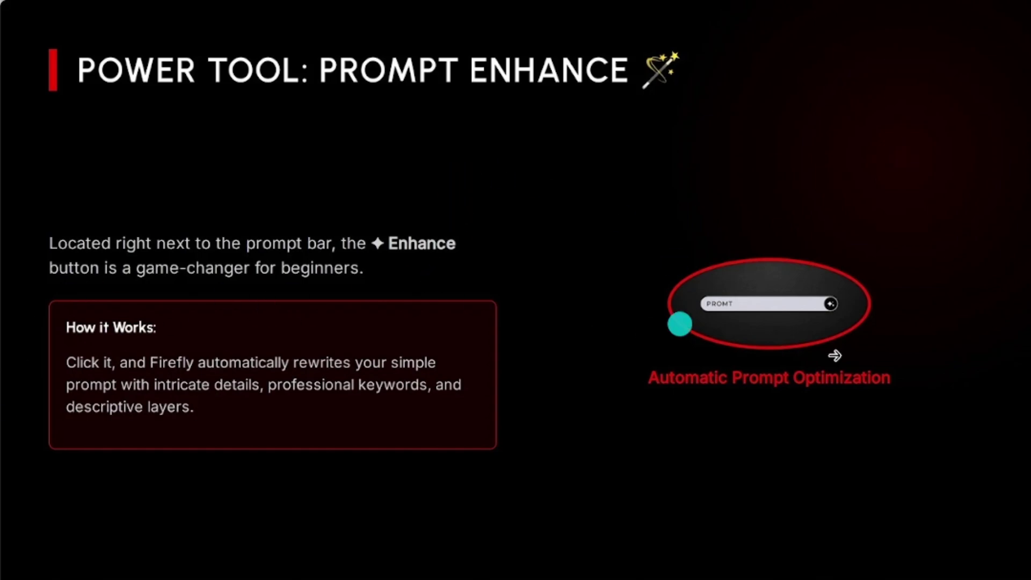
{"action": "left_click", "coordinate": [1008, 571]}
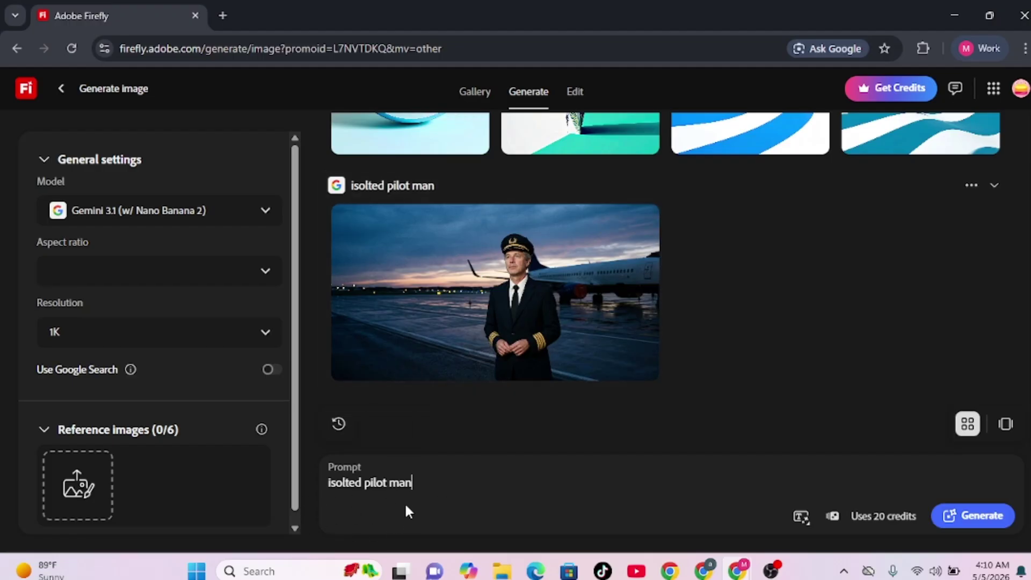
- Edit the generated pilot image with Google Search enabled, using the prompt "isolated piolat fly with aeroplane", and generate a new version
{"action": "left_click", "coordinate": [474, 316]}
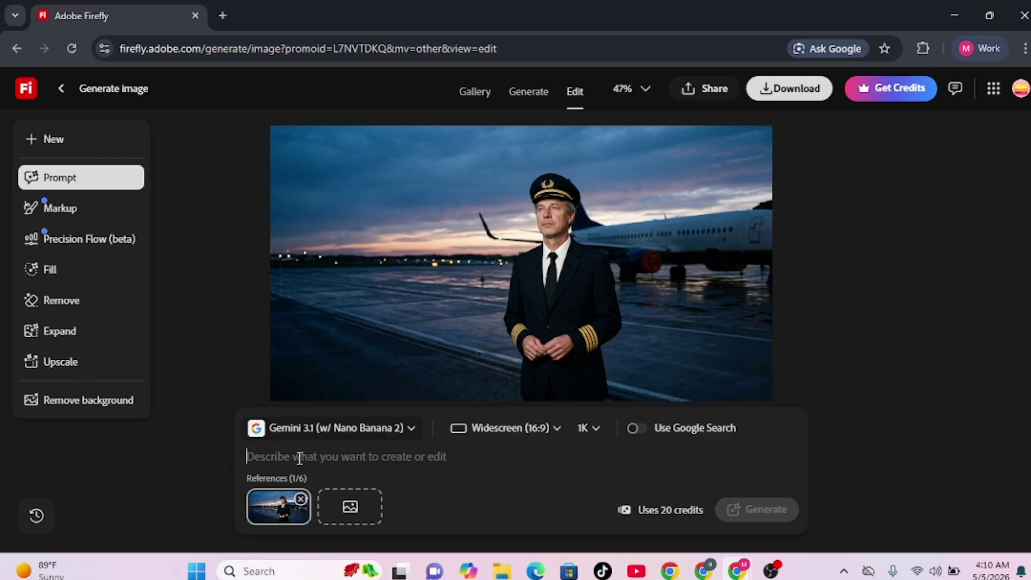
{"action": "left_click", "coordinate": [645, 434]}
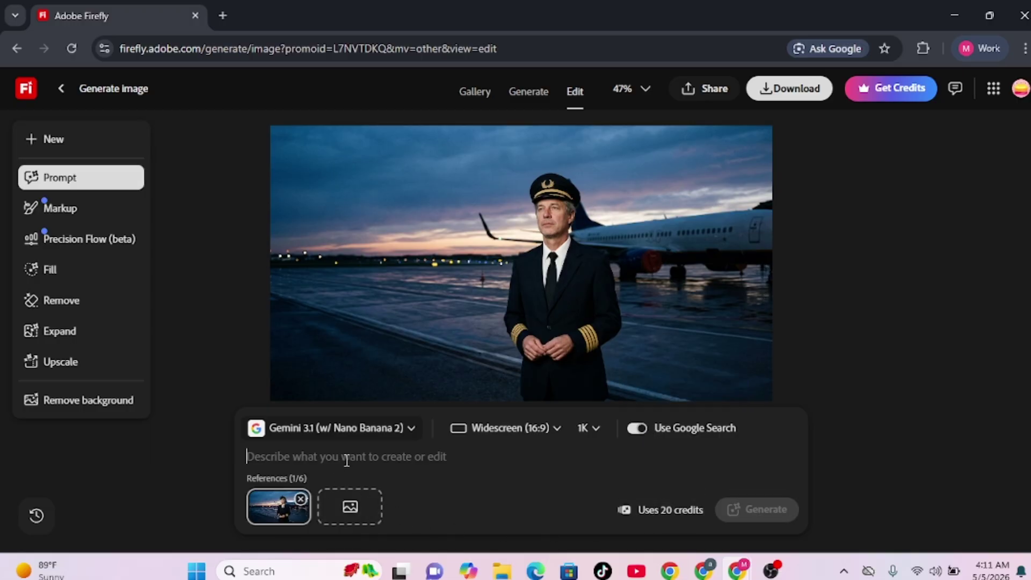
{"action": "left_click", "coordinate": [410, 429]}
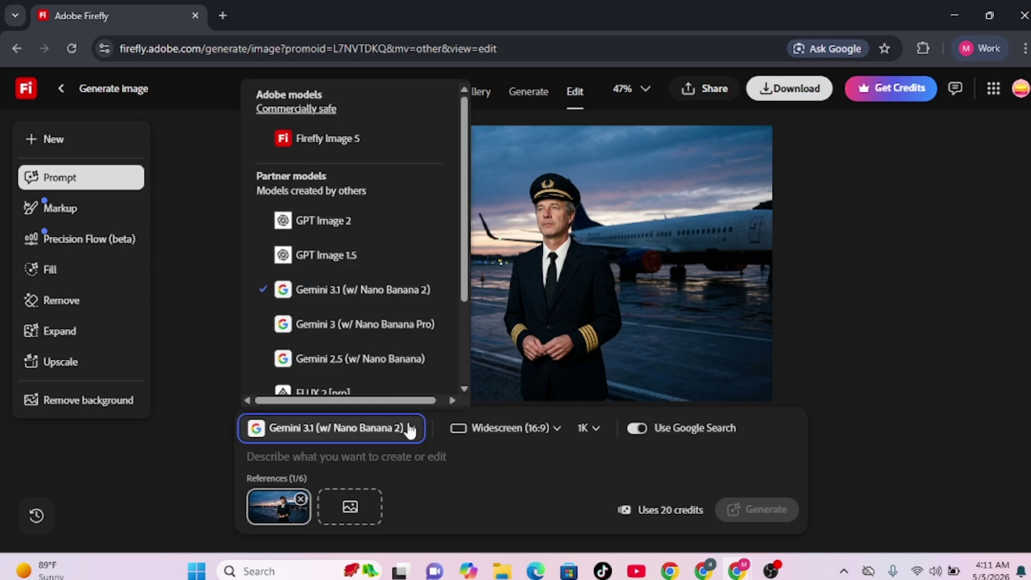
{"action": "left_click", "coordinate": [413, 459]}
{"action": "type", "text": "iso"}
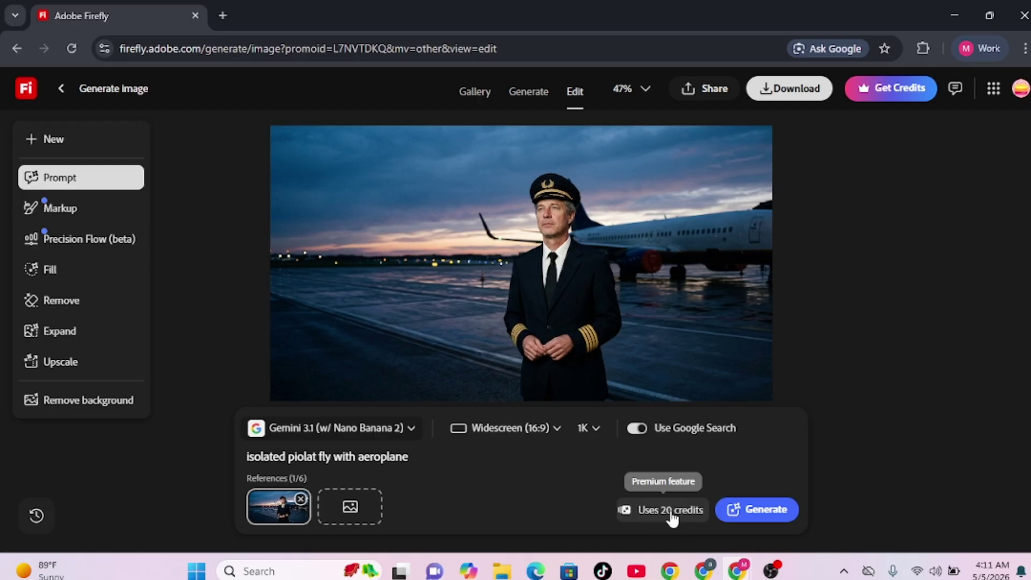
{"action": "left_click", "coordinate": [751, 511]}
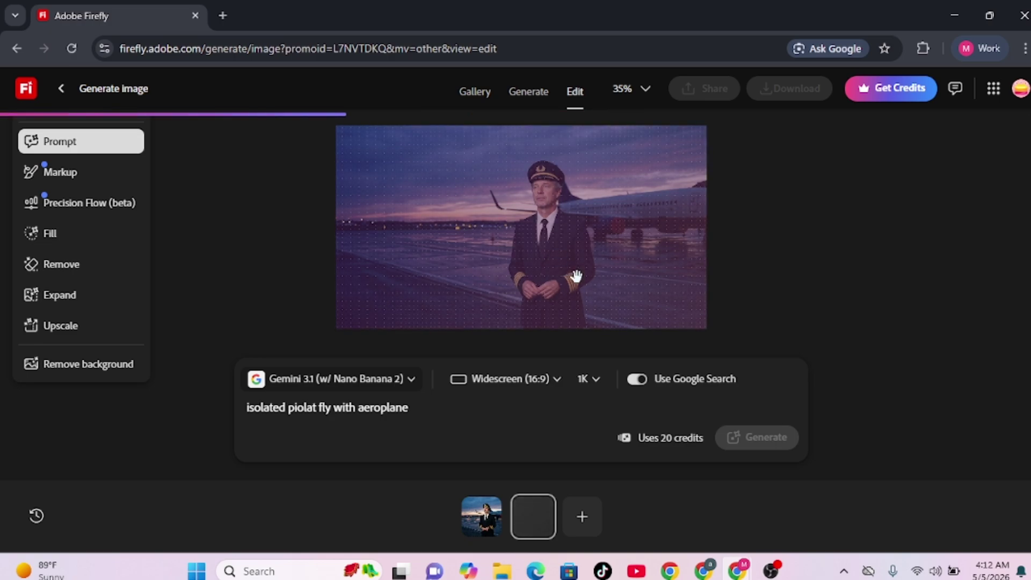
- Return to the Canva presentation and present page 19 about Prompt Enhance in full screen again
{"action": "mouse_move", "coordinate": [703, 570]}
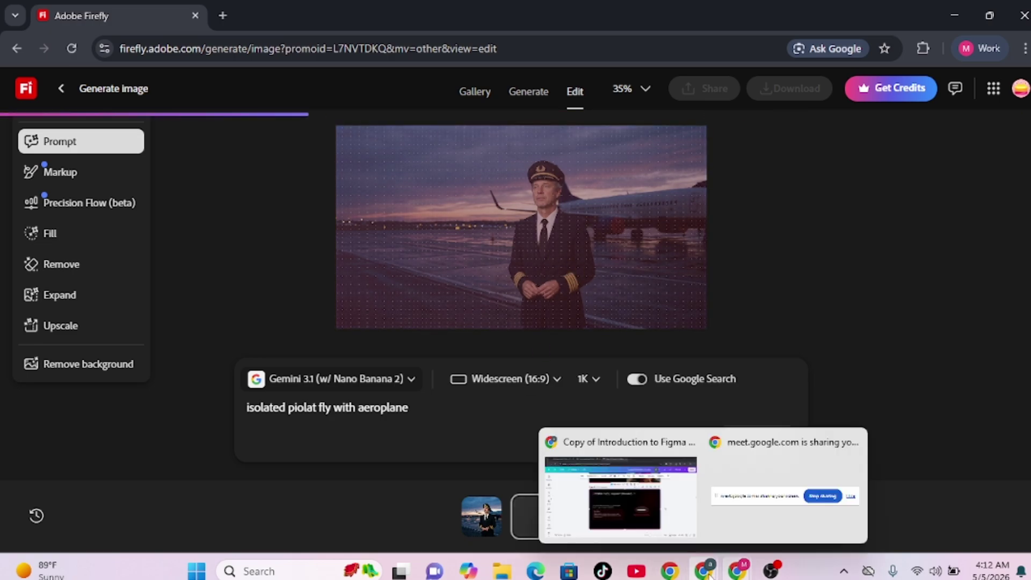
{"action": "left_click", "coordinate": [622, 489]}
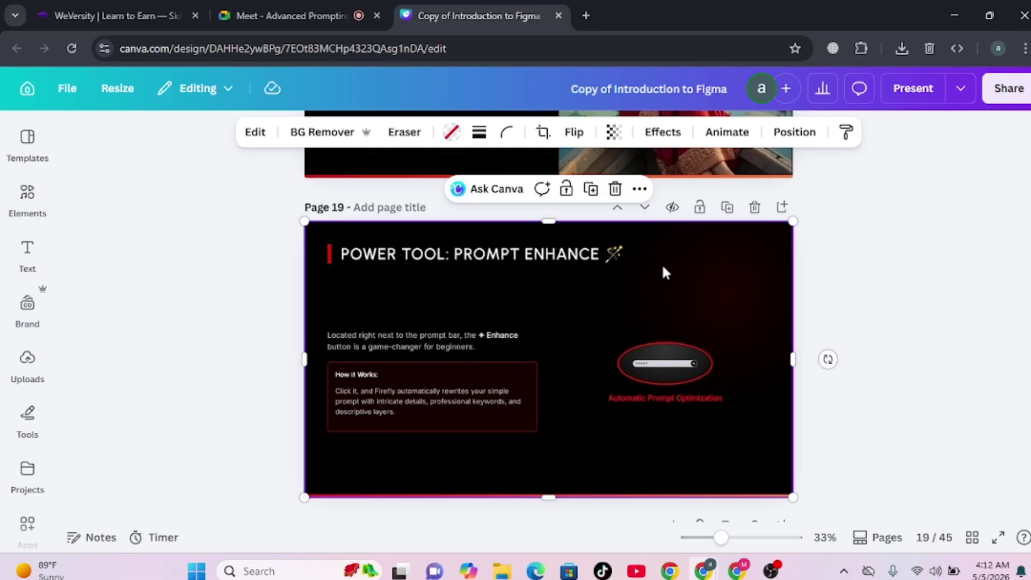
{"action": "key", "text": "ctrl+alt+p"}
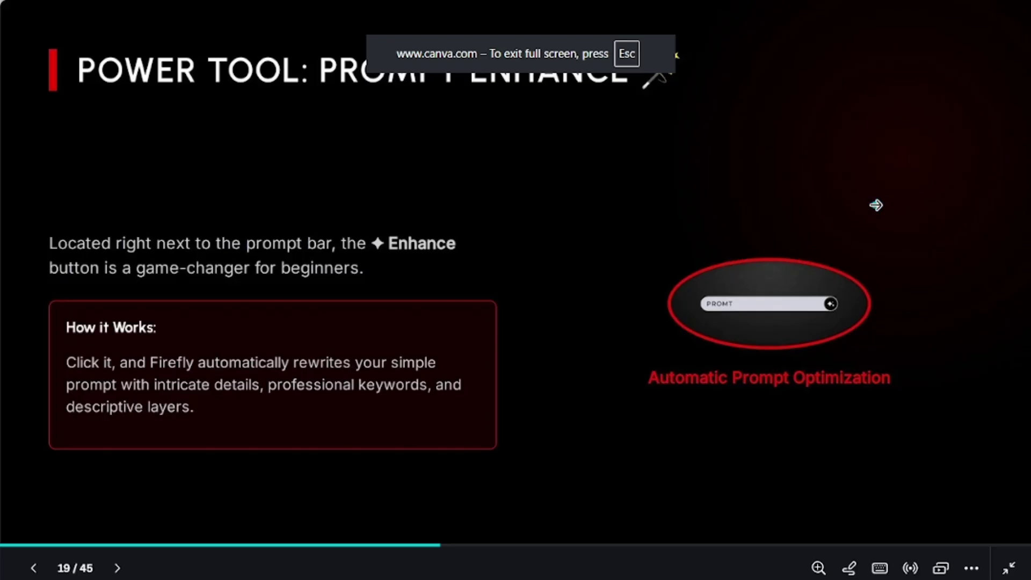
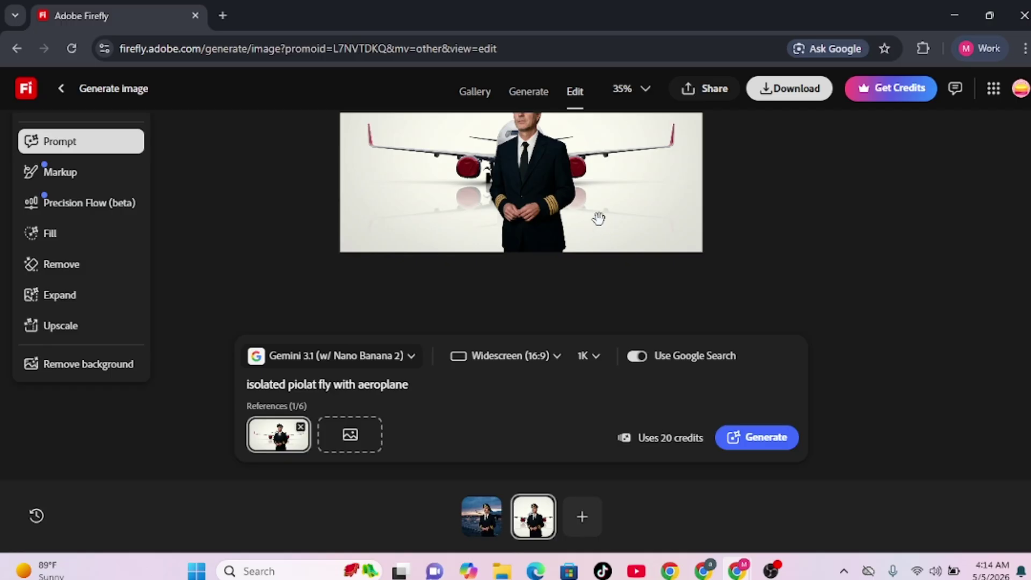
- Examine the generated pilot-with-aeroplane image and switch back to the original airport version for comparison
{"action": "scroll", "coordinate": [599, 220], "scroll_direction": "up", "scroll_amount": 3}
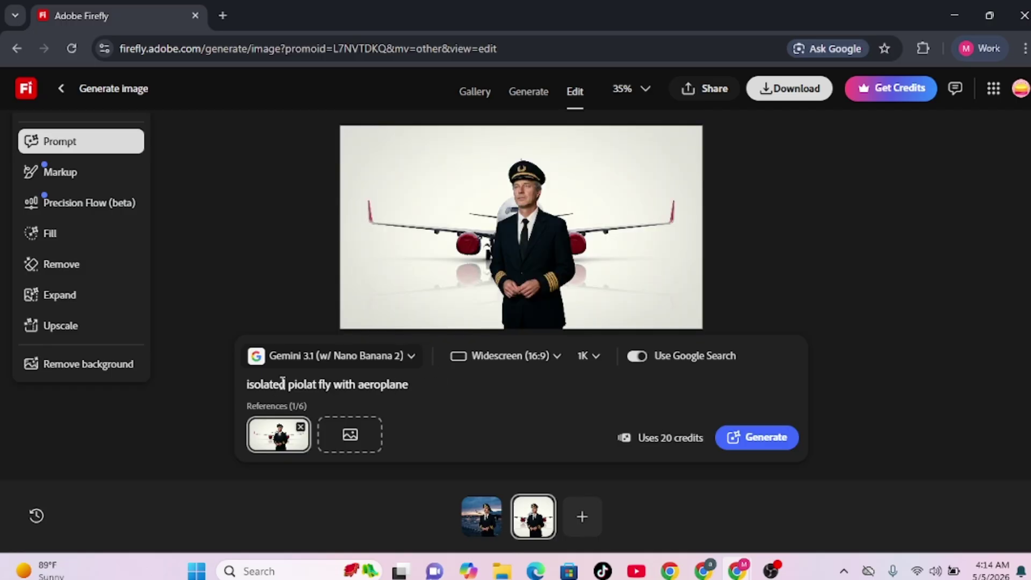
{"action": "scroll", "coordinate": [511, 308], "scroll_direction": "down", "scroll_amount": 3}
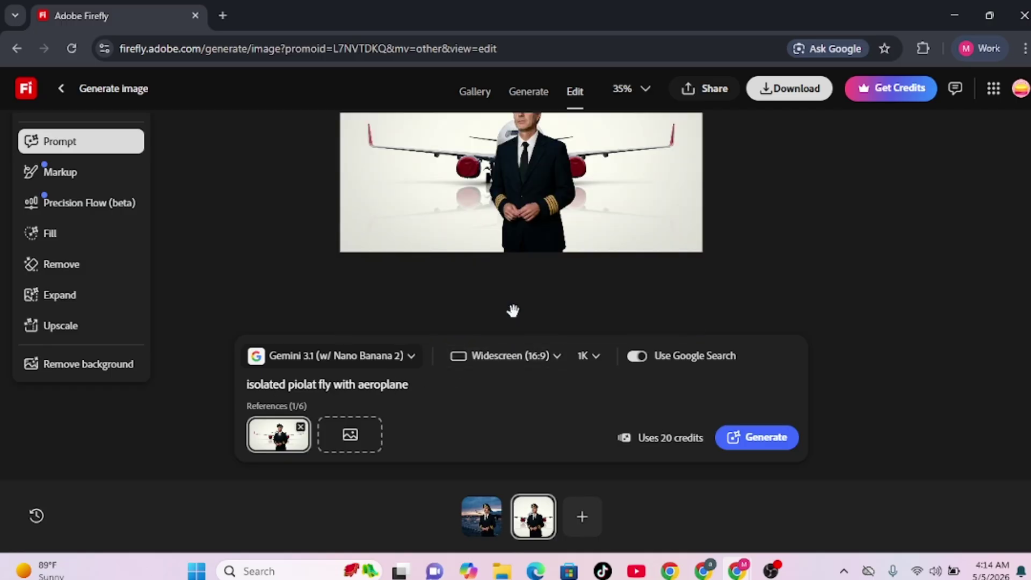
{"action": "scroll", "coordinate": [511, 308], "scroll_direction": "up", "scroll_amount": 3}
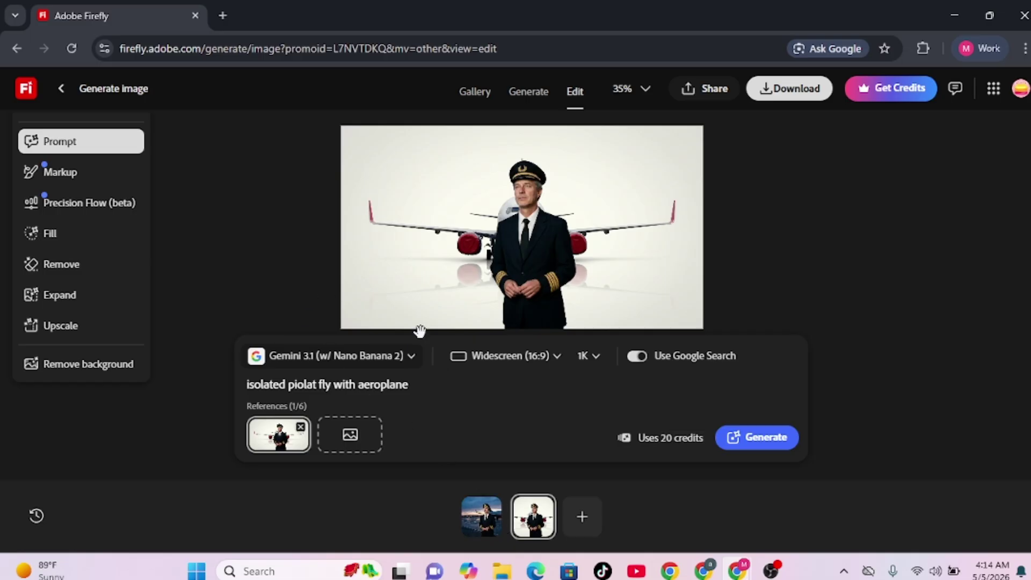
{"action": "left_click", "coordinate": [476, 531]}
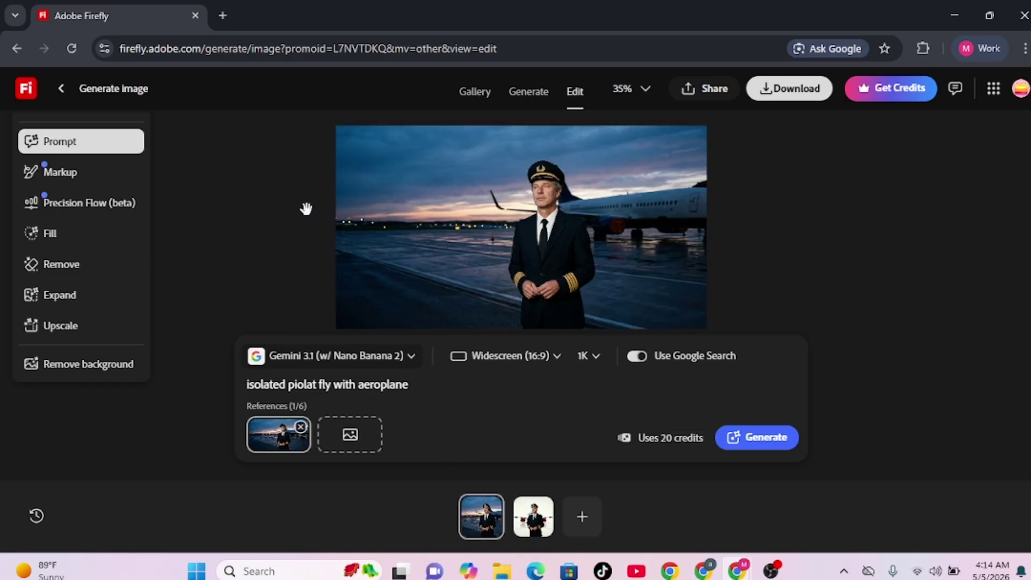
- Go back to the image generation page and open the prompt features to view the Prompt suggestions setting
{"action": "left_click", "coordinate": [62, 90]}
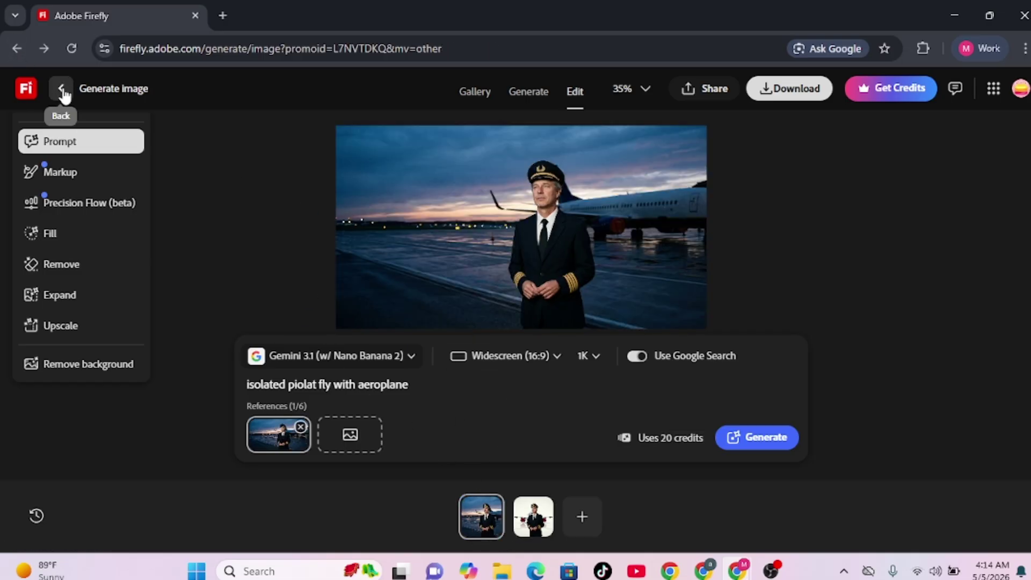
{"action": "left_click", "coordinate": [57, 94]}
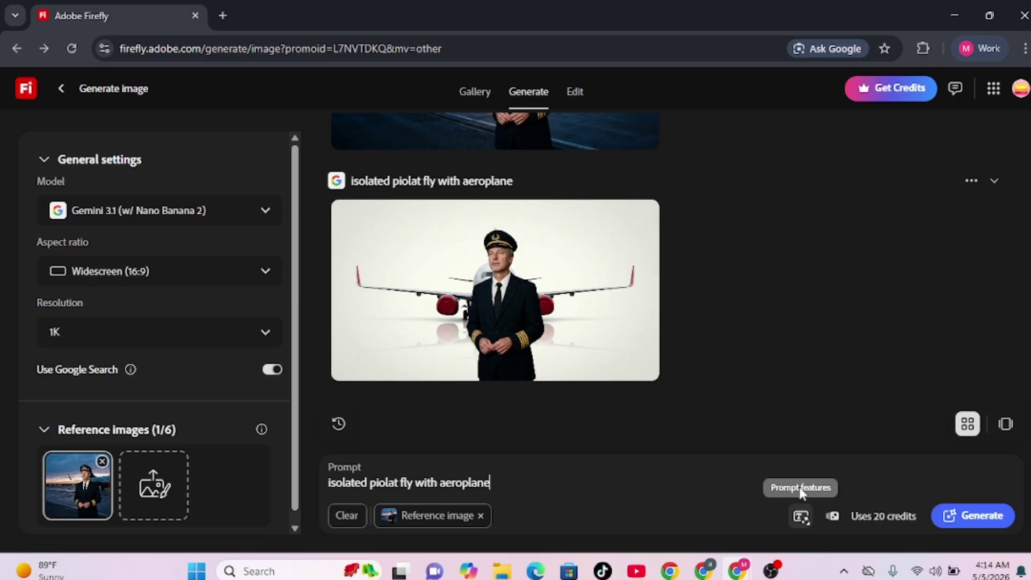
{"action": "left_click", "coordinate": [801, 516]}
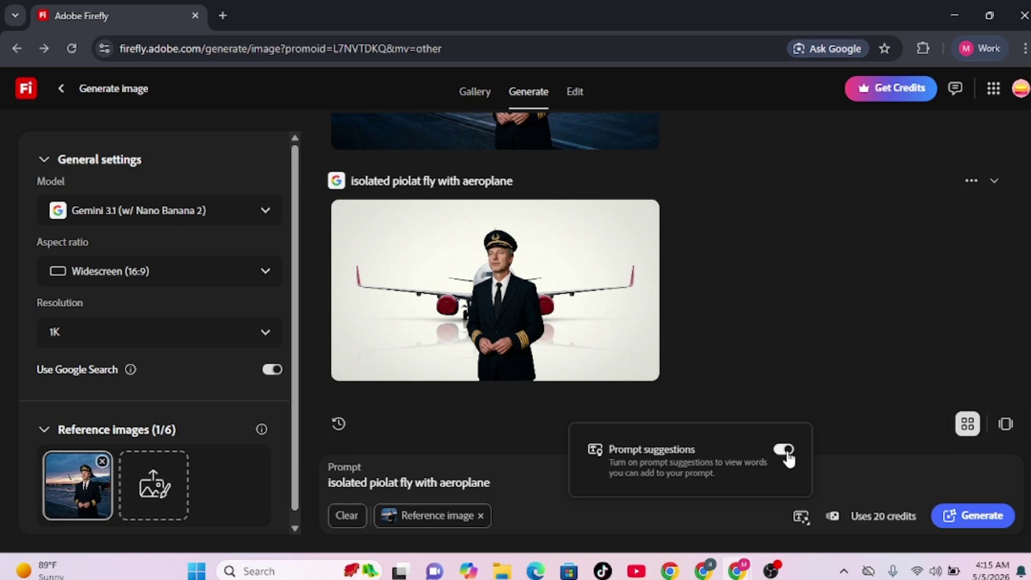
- Replace the prompt with "barbie girl in barbie house", remove the pilot reference image, and generate the image
{"action": "left_click", "coordinate": [535, 478]}
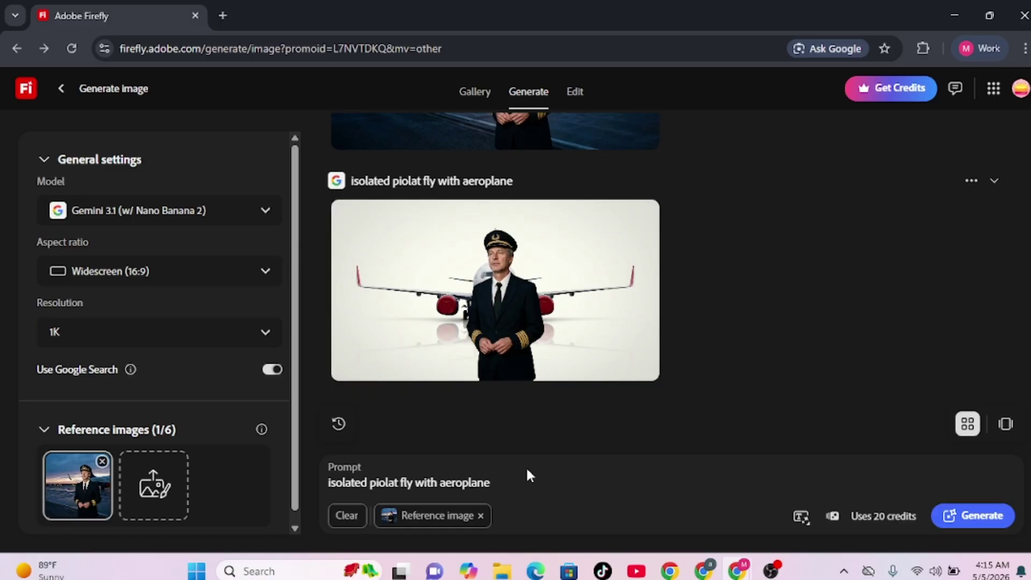
{"action": "key", "text": "BackSpace"}
{"action": "key", "text": "BackSpace"}
{"action": "key", "text": "BackSpace"}
{"action": "key", "text": "BackSpace"}
{"action": "key", "text": "BackSpace"}
{"action": "key", "text": "BackSpace"}
{"action": "key", "text": "BackSpace"}
{"action": "key", "text": "BackSpace"}
{"action": "key", "text": "BackSpace"}
{"action": "key", "text": "BackSpace"}
{"action": "key", "text": "BackSpace"}
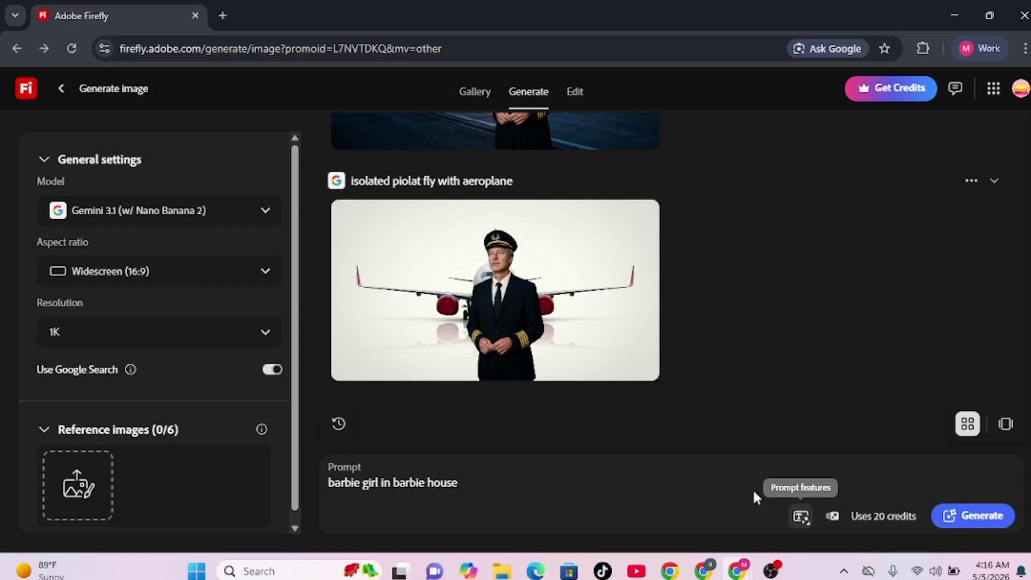
{"action": "left_click", "coordinate": [467, 479]}
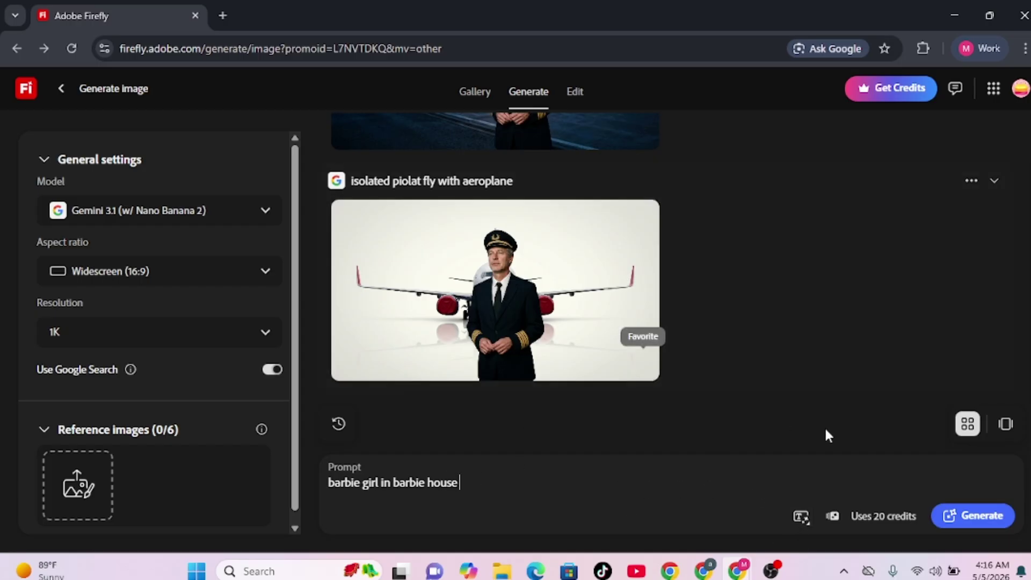
{"action": "left_click", "coordinate": [973, 516]}
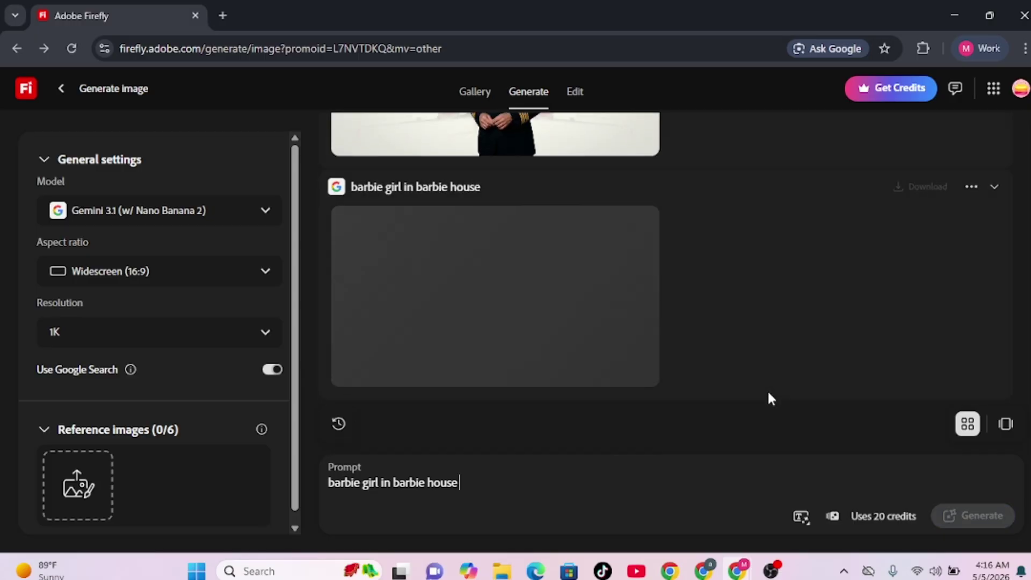
- View the generated Barbie house image in the editor and return to the image generation page
{"action": "left_click", "coordinate": [512, 484]}
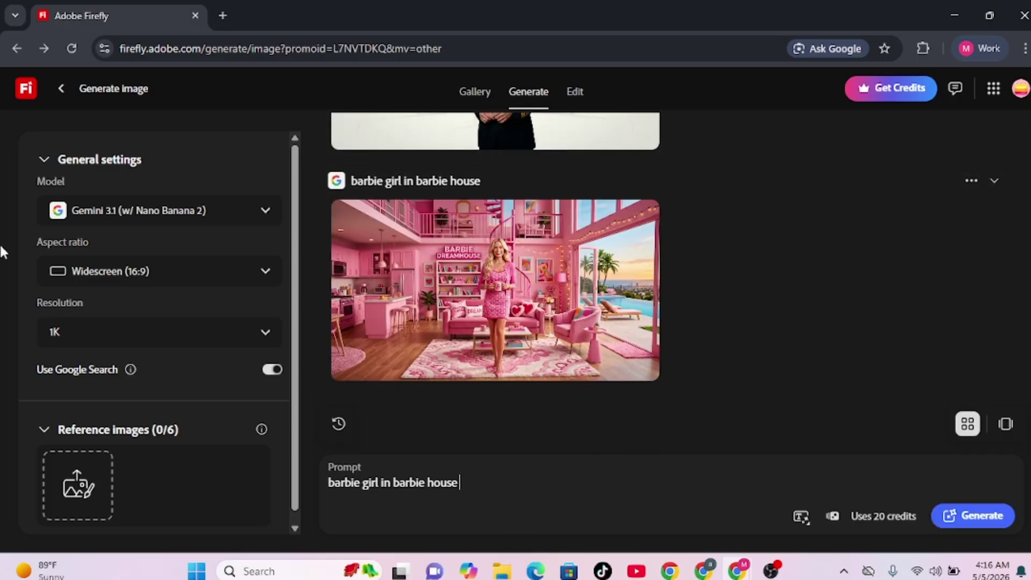
{"action": "left_click", "coordinate": [510, 247]}
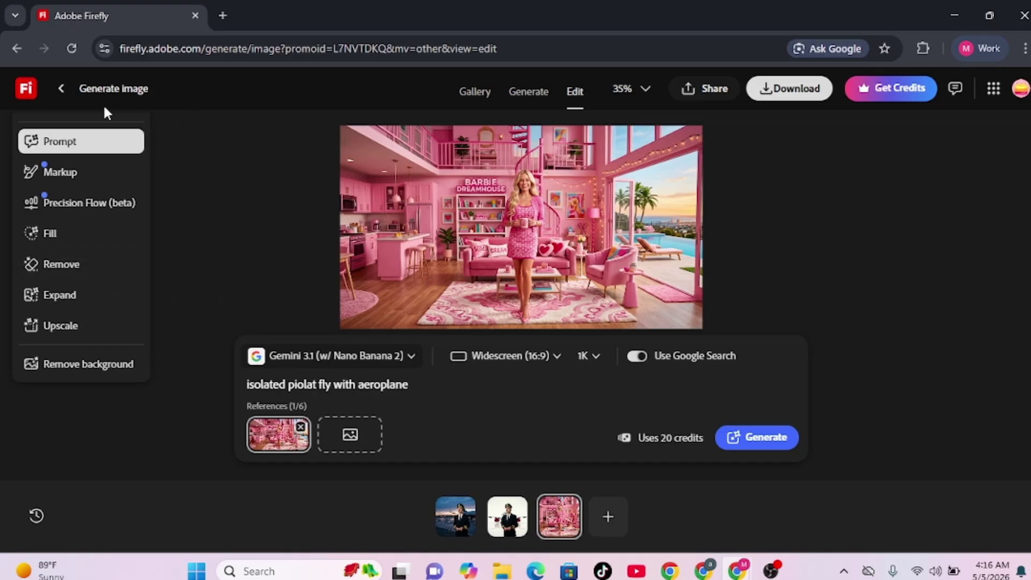
{"action": "left_click", "coordinate": [61, 89]}
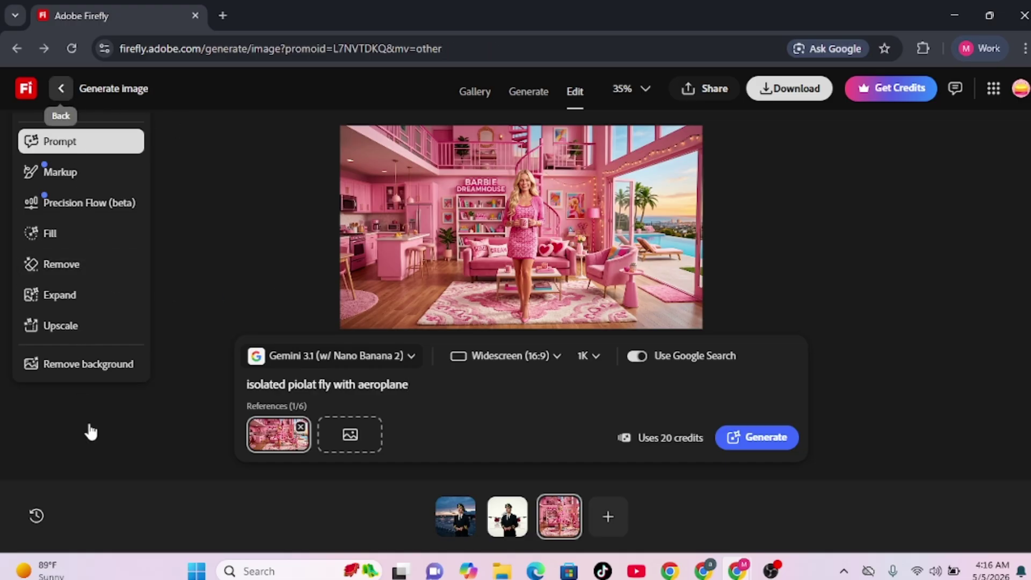
{"action": "left_click", "coordinate": [61, 89]}
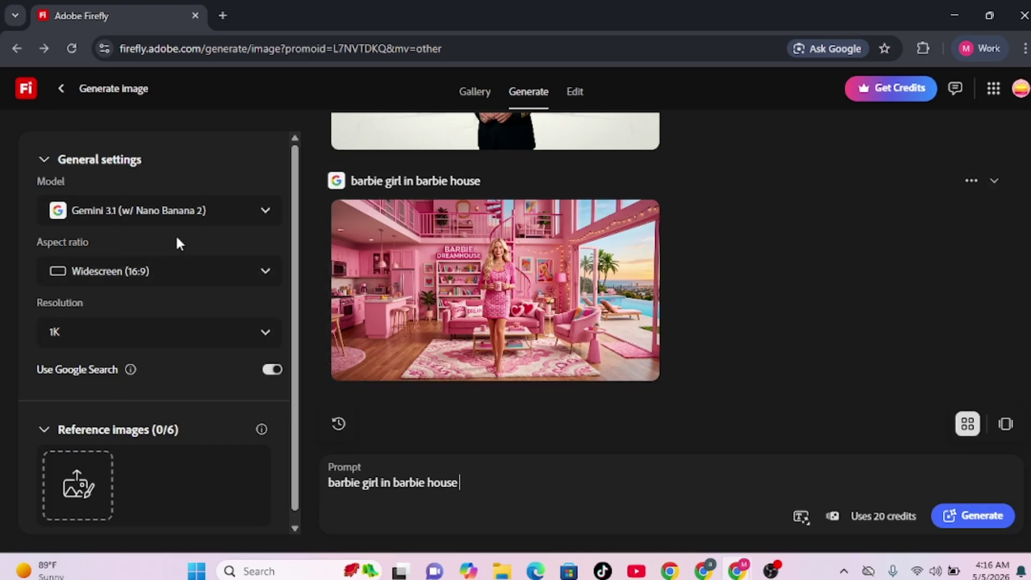
- Look through the Adobe and partner image models and select Gemini 3.1 (w/ Nano Banana 2)
{"action": "left_click", "coordinate": [226, 210]}
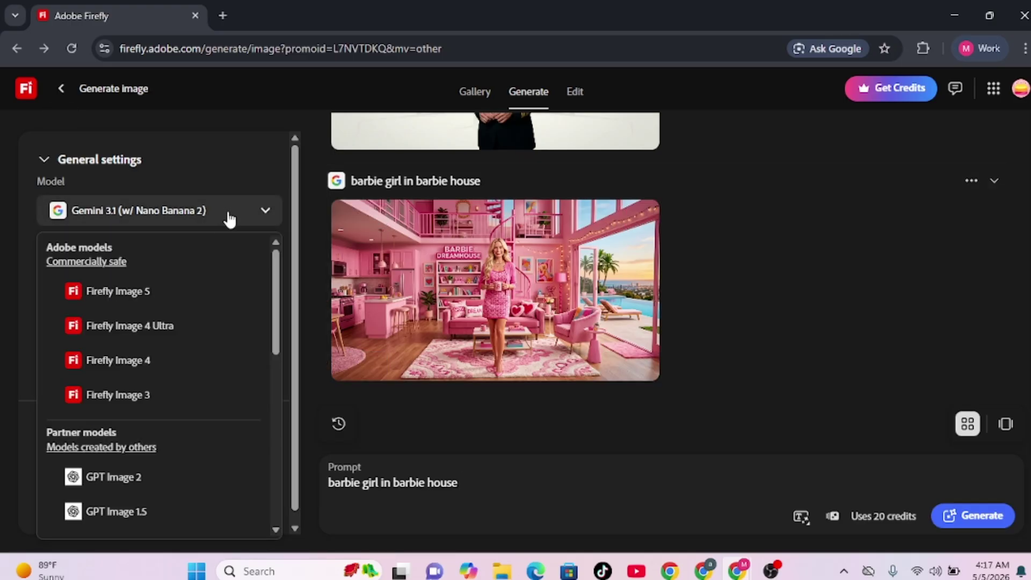
{"action": "scroll", "coordinate": [129, 486], "scroll_direction": "down", "scroll_amount": 3}
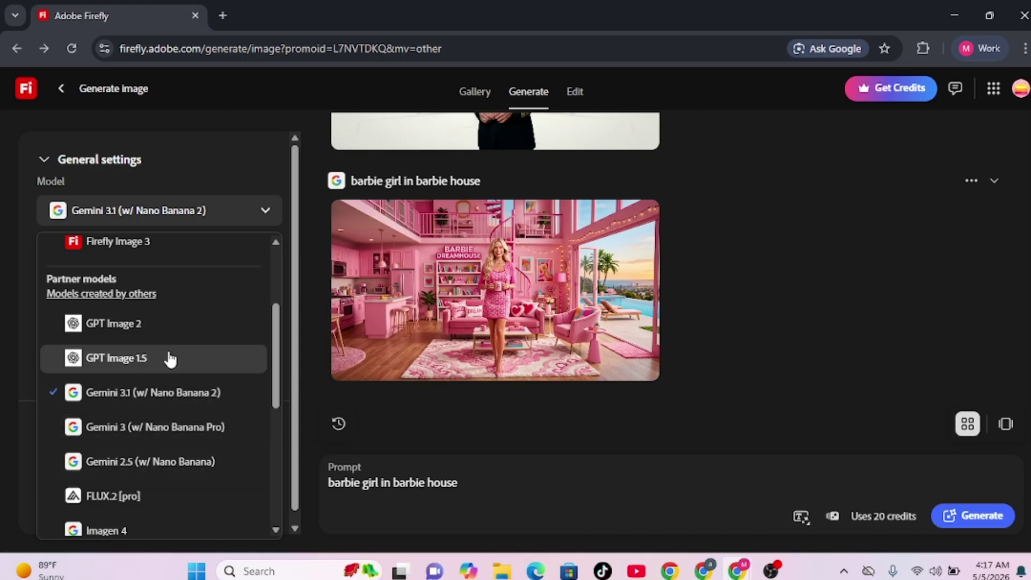
{"action": "scroll", "coordinate": [170, 360], "scroll_direction": "down", "scroll_amount": 3}
{"action": "scroll", "coordinate": [168, 362], "scroll_direction": "up", "scroll_amount": 3}
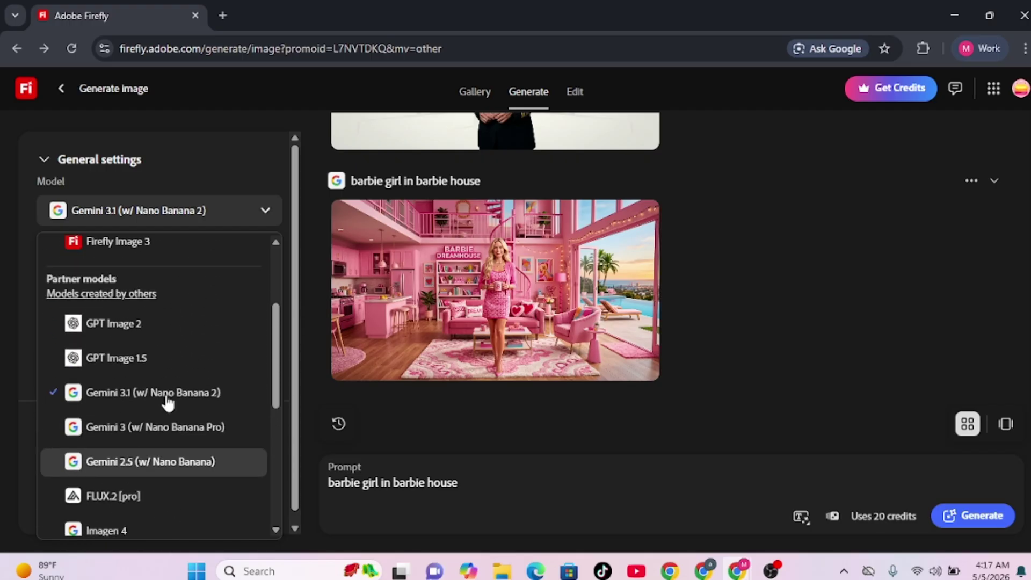
{"action": "left_click", "coordinate": [142, 393]}
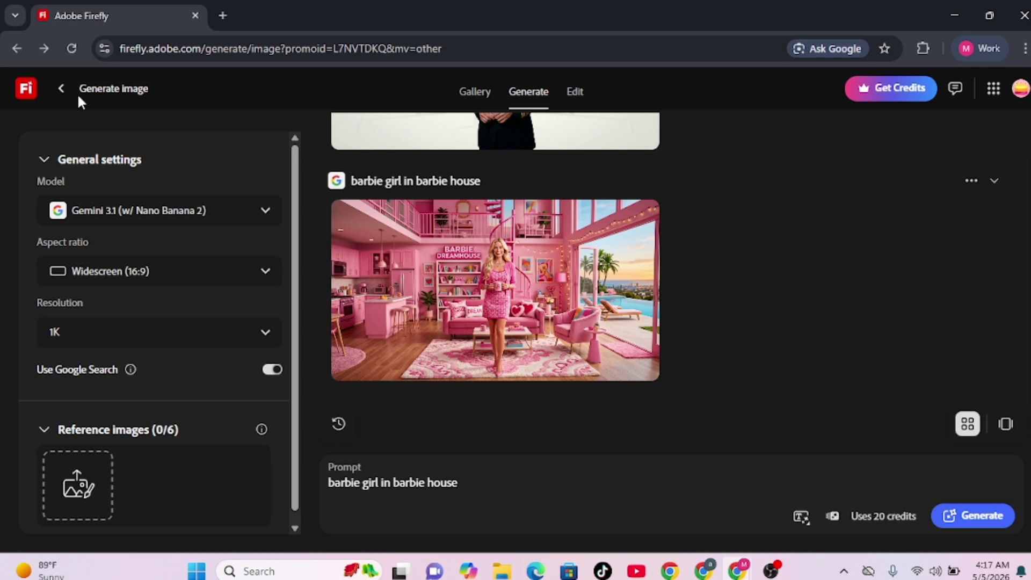
- Set the aspect ratio to Cinematic banner (8:1), keep the resolution at 1K, and generate the "barbie girl in barbie house" image
{"action": "left_click", "coordinate": [154, 273]}
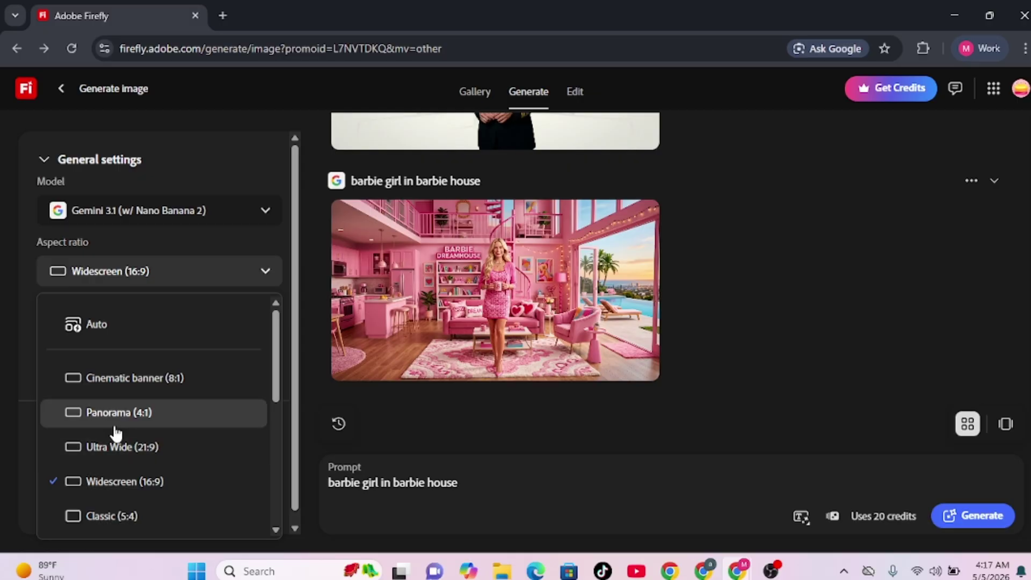
{"action": "left_click", "coordinate": [144, 383]}
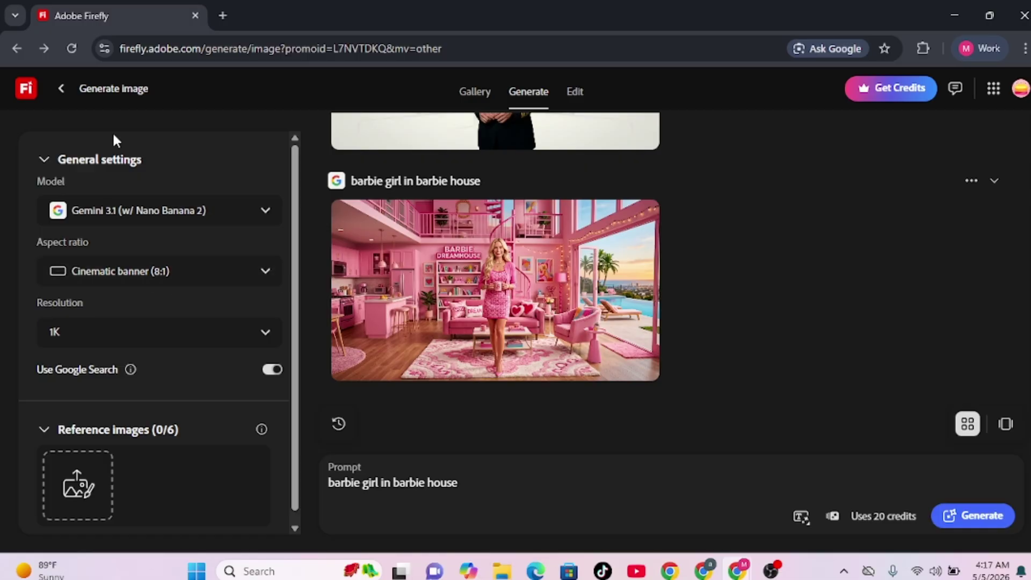
{"action": "left_click", "coordinate": [169, 335]}
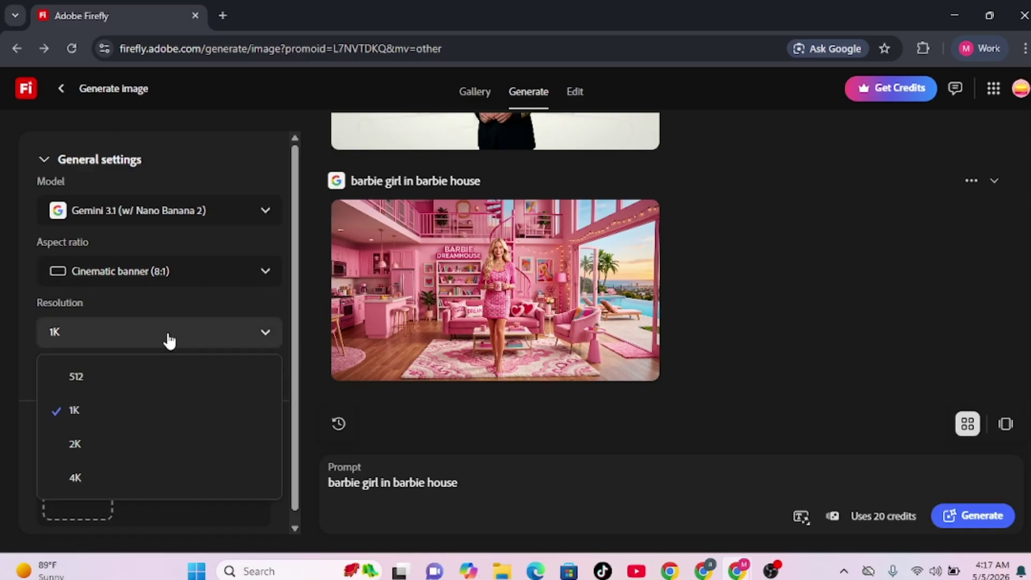
{"action": "left_click", "coordinate": [168, 342]}
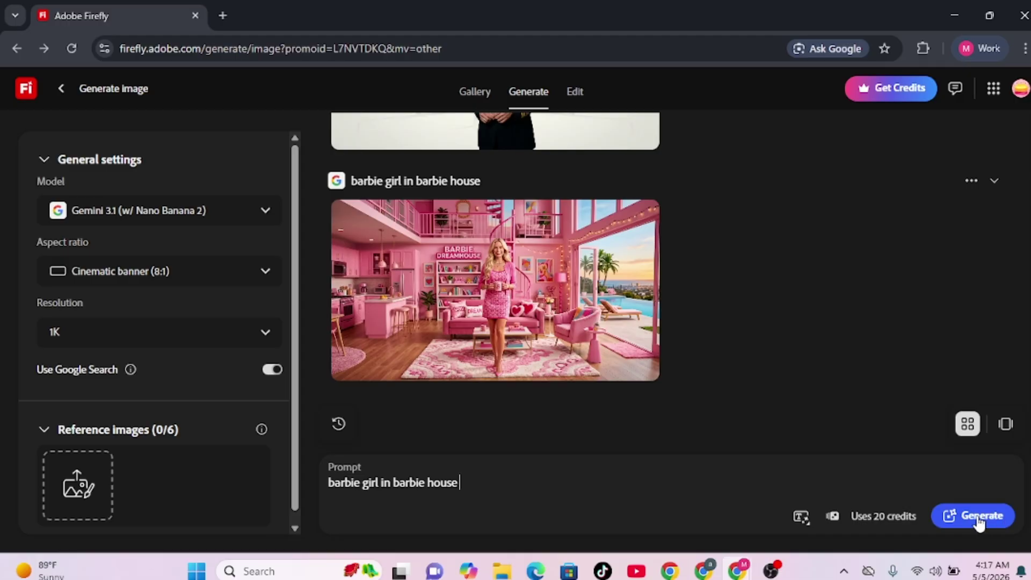
{"action": "key", "text": "Return"}
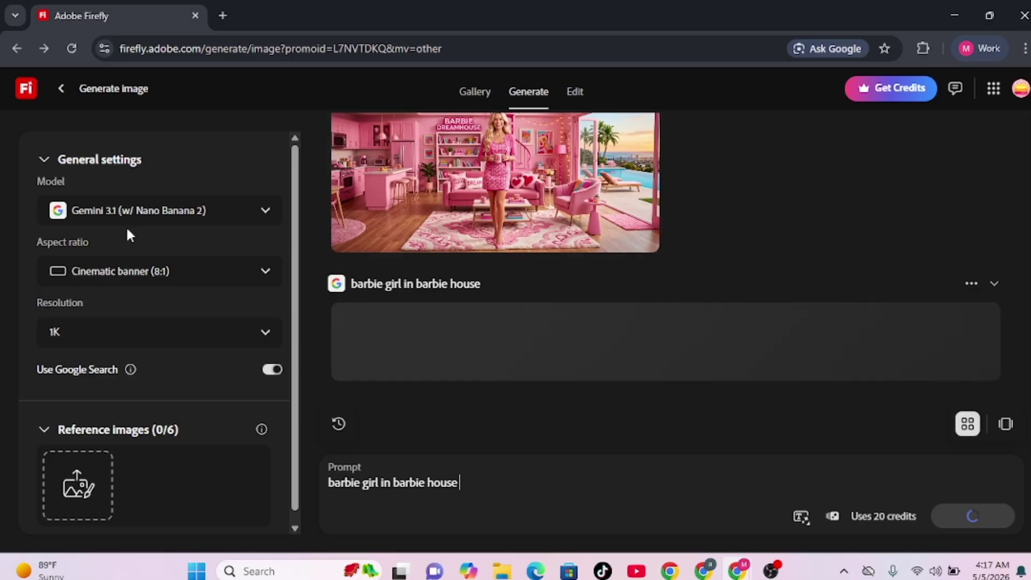
{"action": "scroll", "coordinate": [150, 302], "scroll_direction": "down", "scroll_amount": 1}
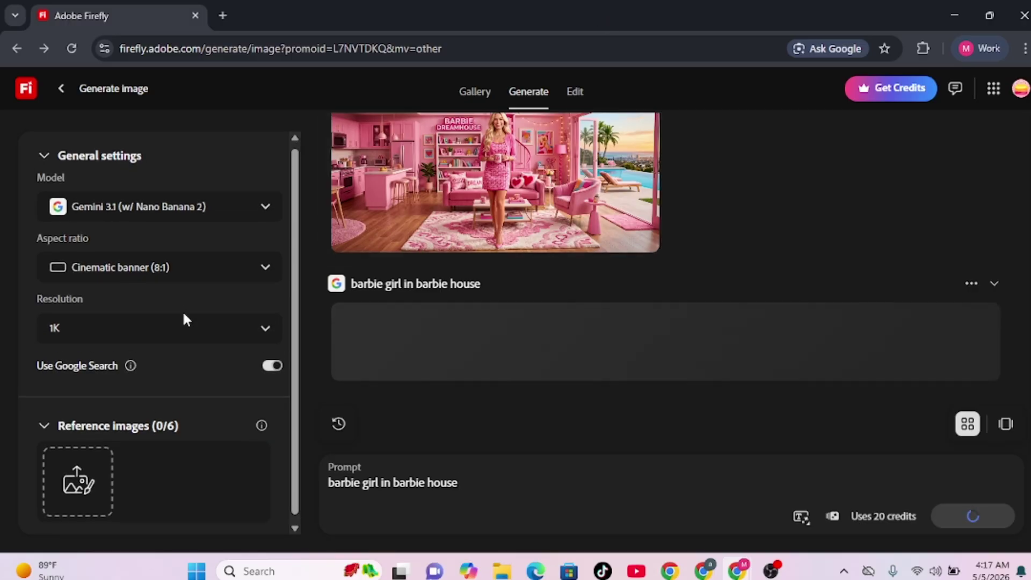
{"action": "scroll", "coordinate": [219, 324], "scroll_direction": "up", "scroll_amount": 1}
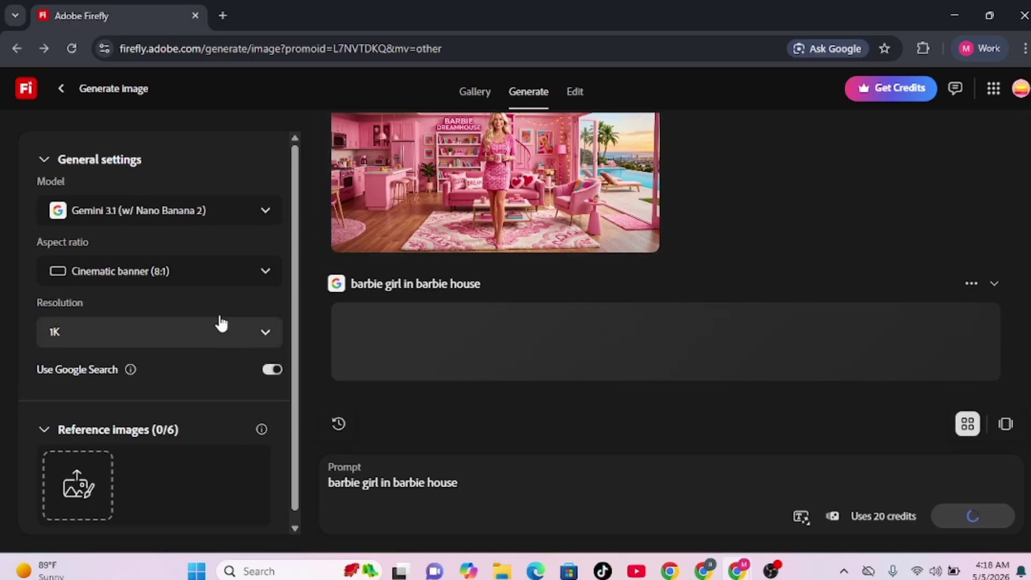
{"action": "scroll", "coordinate": [218, 329], "scroll_direction": "down", "scroll_amount": 1}
{"action": "scroll", "coordinate": [215, 317], "scroll_direction": "up", "scroll_amount": 1}
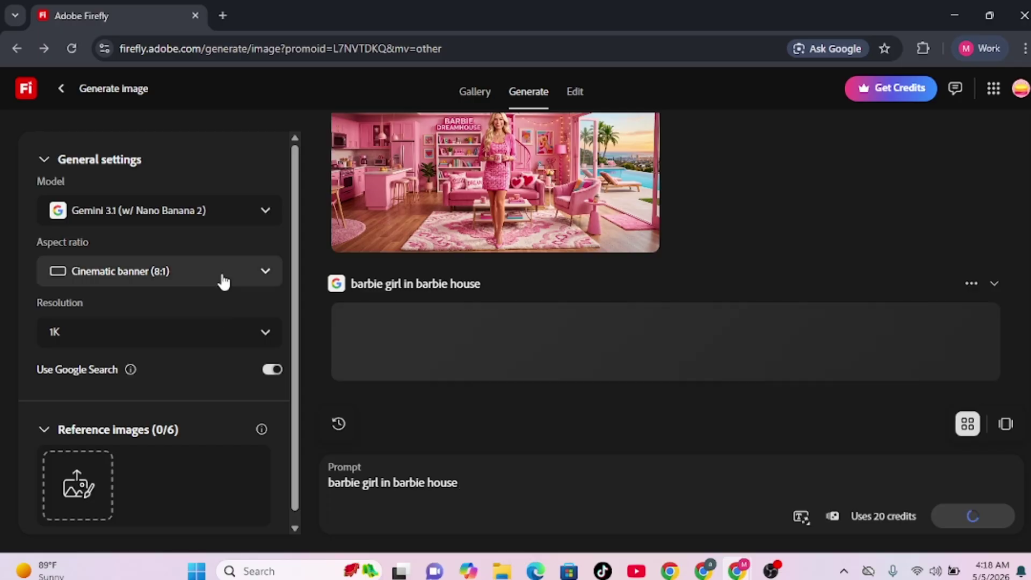
{"action": "scroll", "coordinate": [222, 282], "scroll_direction": "down", "scroll_amount": 1}
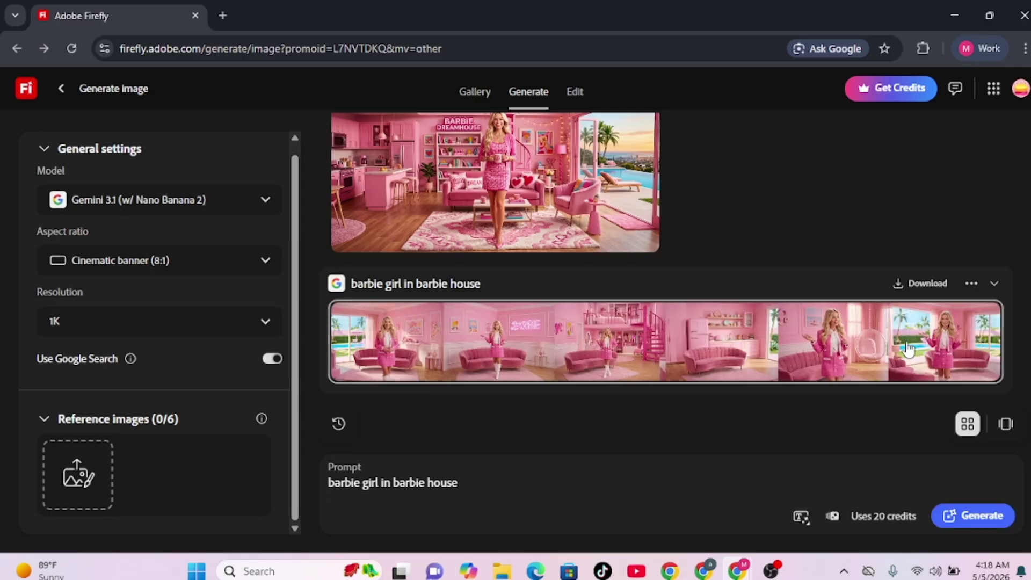
- Open the generated Barbie banner for editing and generate a new image with Slice 1 from Downloads added as a reference
{"action": "left_click", "coordinate": [674, 343]}
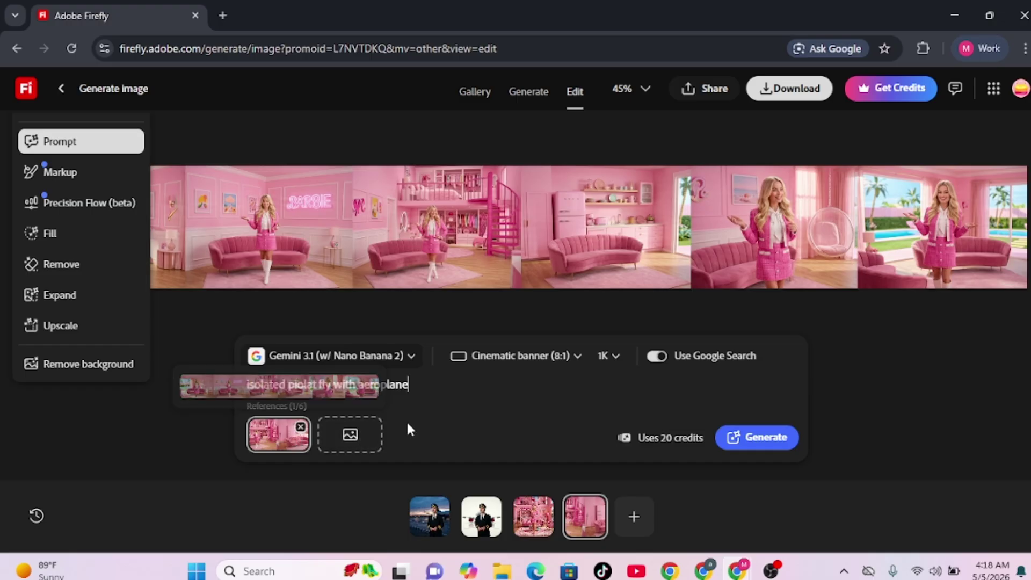
{"action": "left_click", "coordinate": [346, 458]}
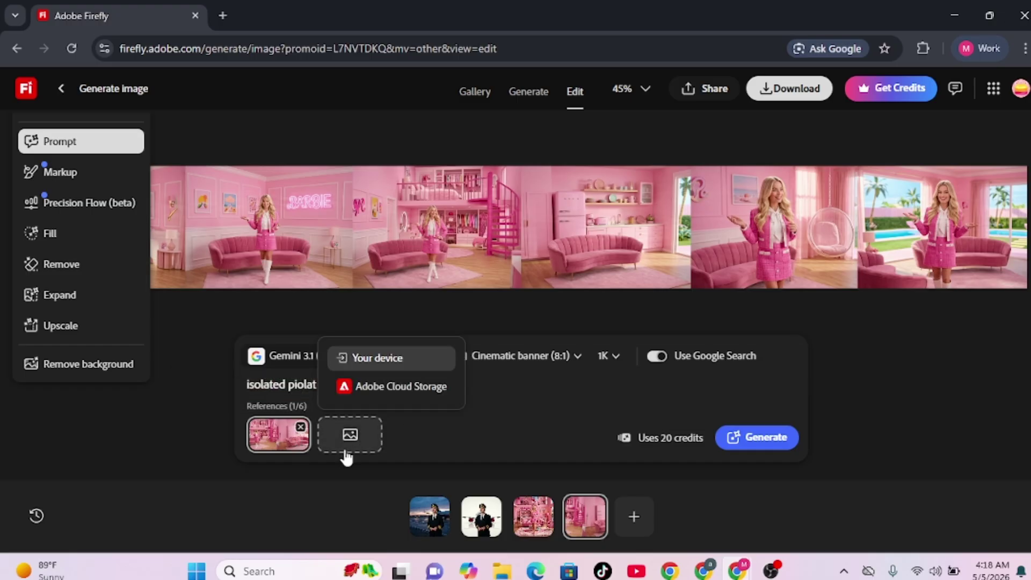
{"action": "left_click", "coordinate": [369, 360]}
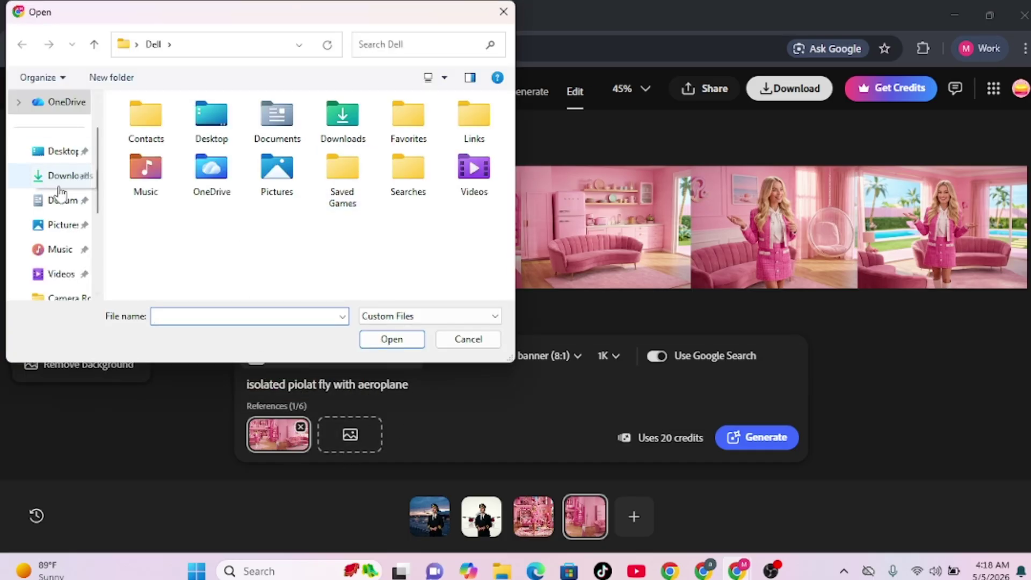
{"action": "left_click", "coordinate": [69, 177]}
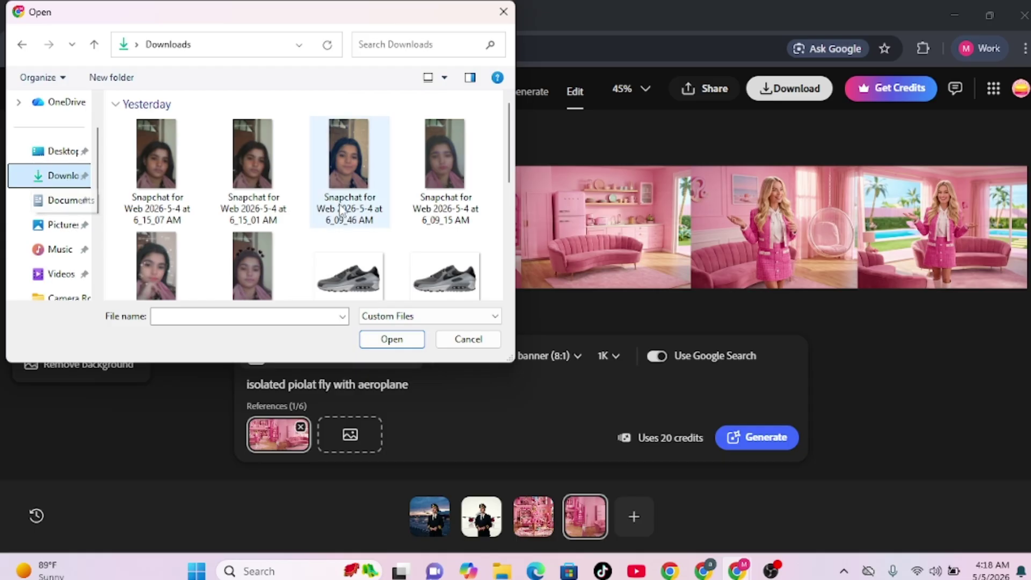
{"action": "scroll", "coordinate": [340, 204], "scroll_direction": "down", "scroll_amount": 8}
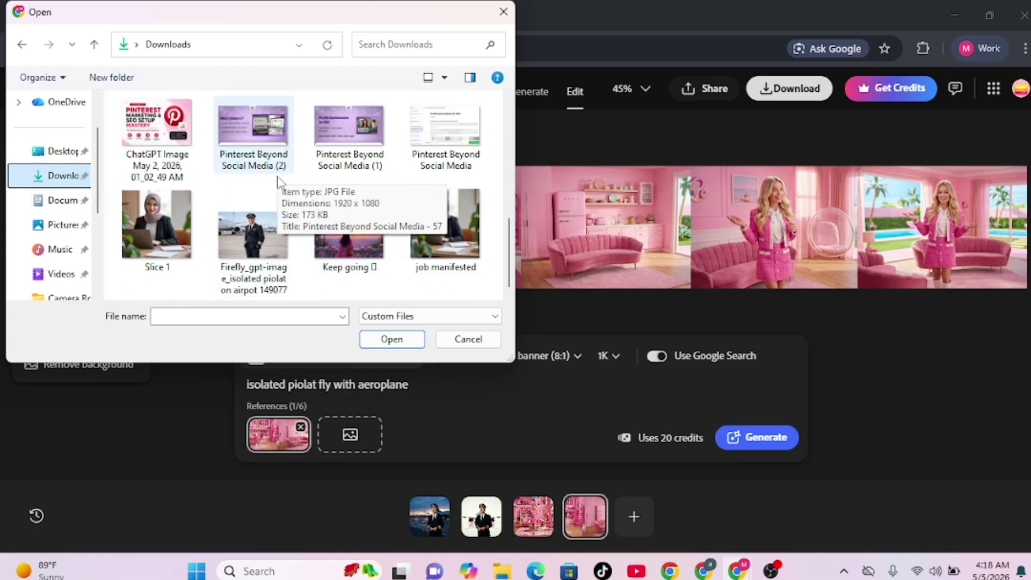
{"action": "left_click", "coordinate": [188, 239]}
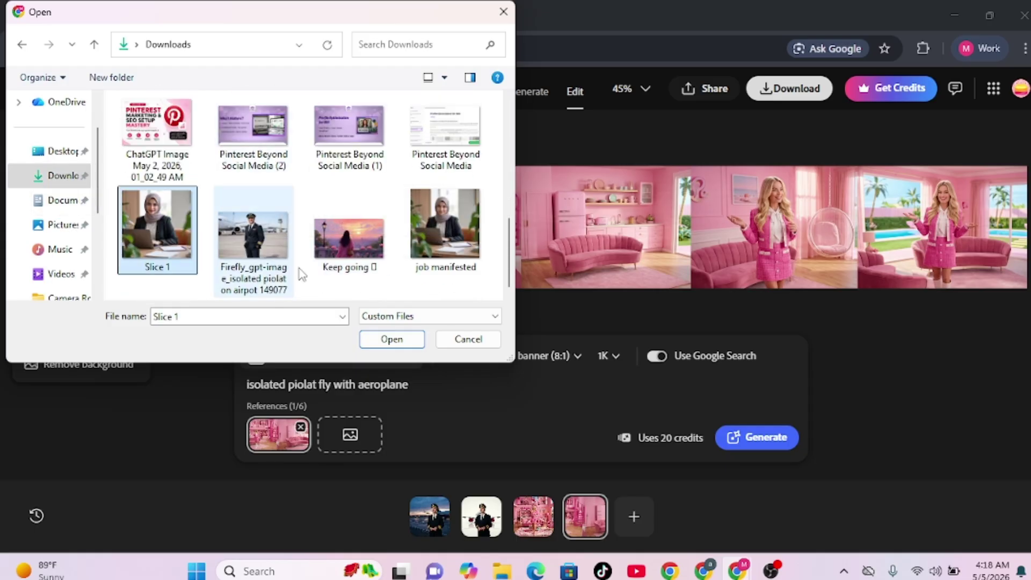
{"action": "left_click", "coordinate": [390, 339]}
{"action": "mouse_move", "coordinate": [305, 389]}
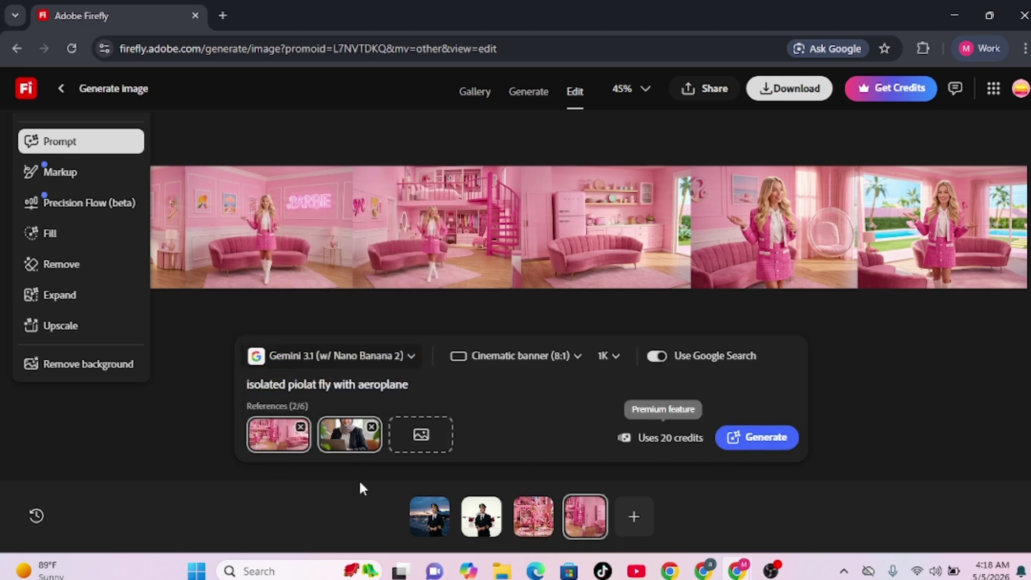
{"action": "left_click", "coordinate": [768, 435]}
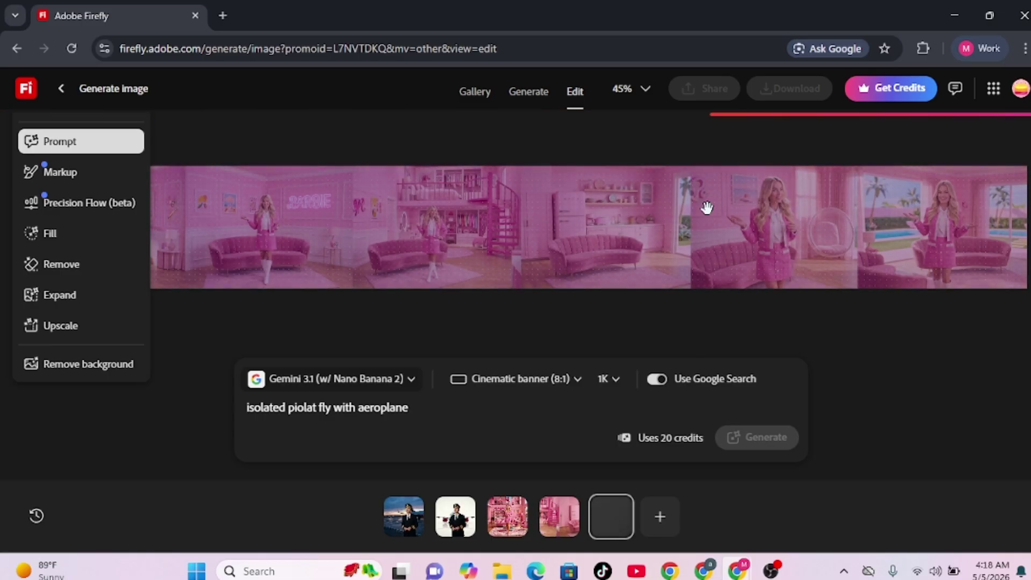
- View the pilot image with the white background and switch to the widescreen Barbie dreamhouse image
{"action": "left_click", "coordinate": [456, 516]}
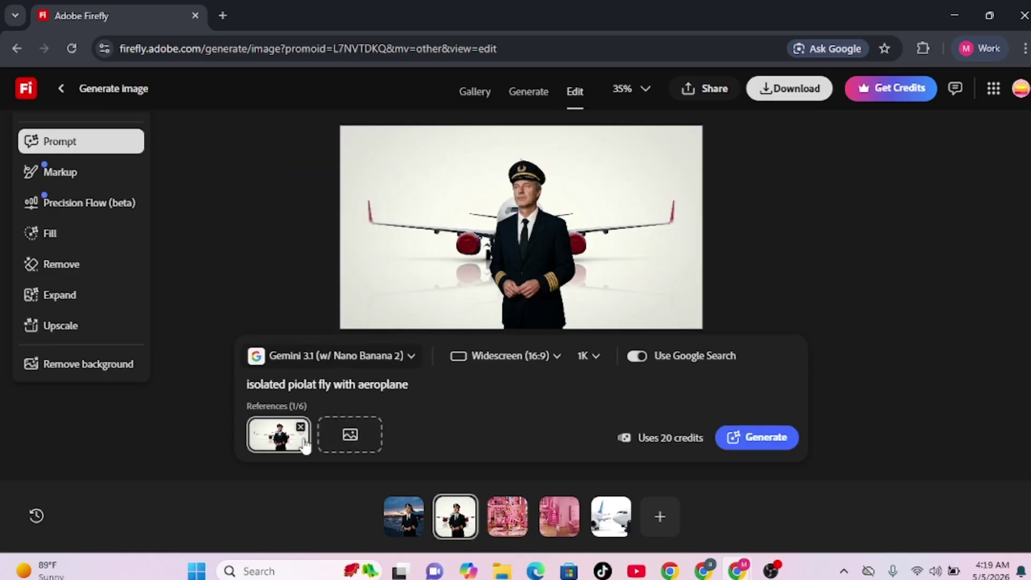
{"action": "mouse_move", "coordinate": [301, 436]}
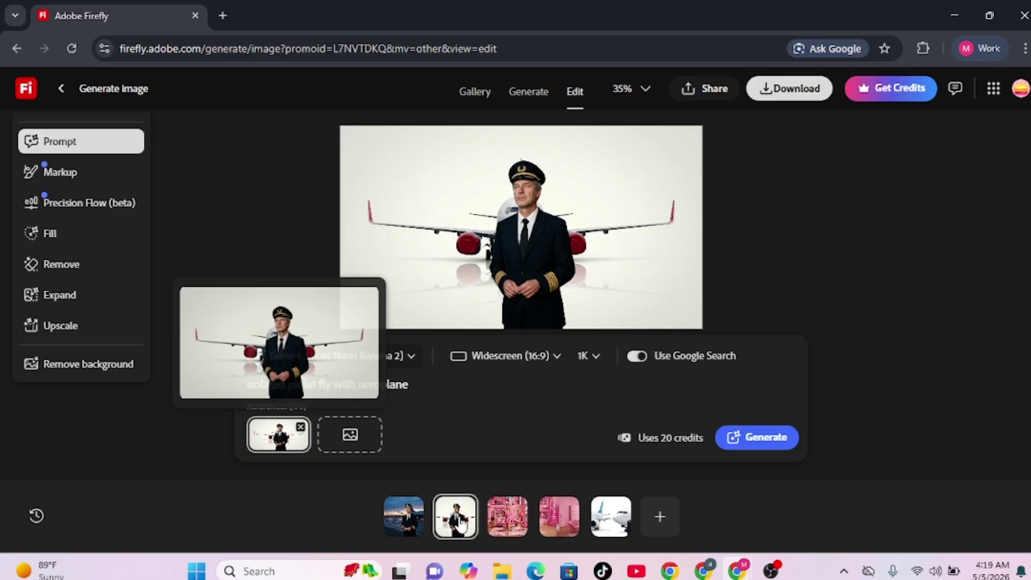
{"action": "left_click", "coordinate": [503, 530]}
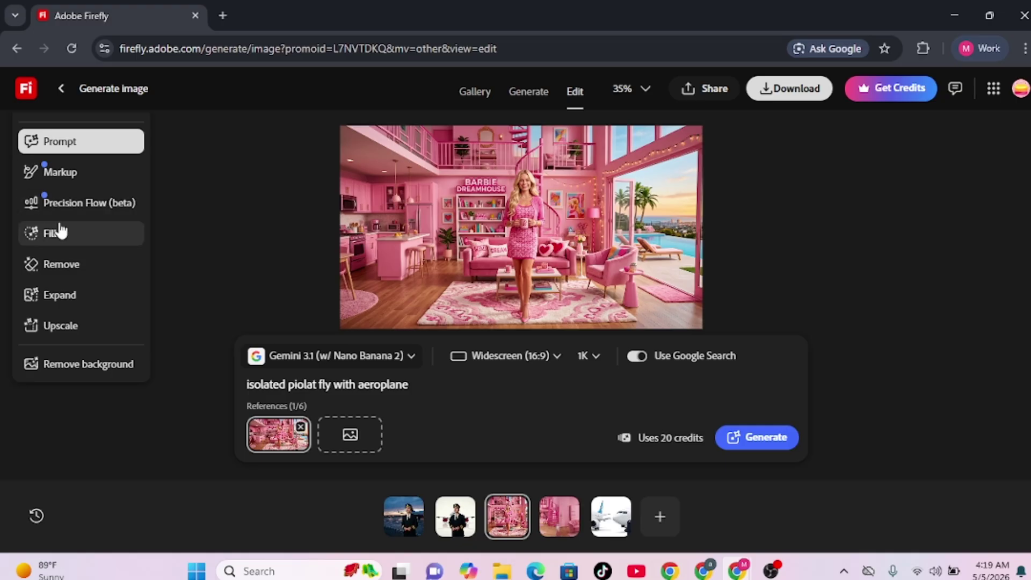
- Use Fill to mask the kitchen side and the poolside window area of the Barbie dreamhouse image
{"action": "left_click", "coordinate": [60, 232]}
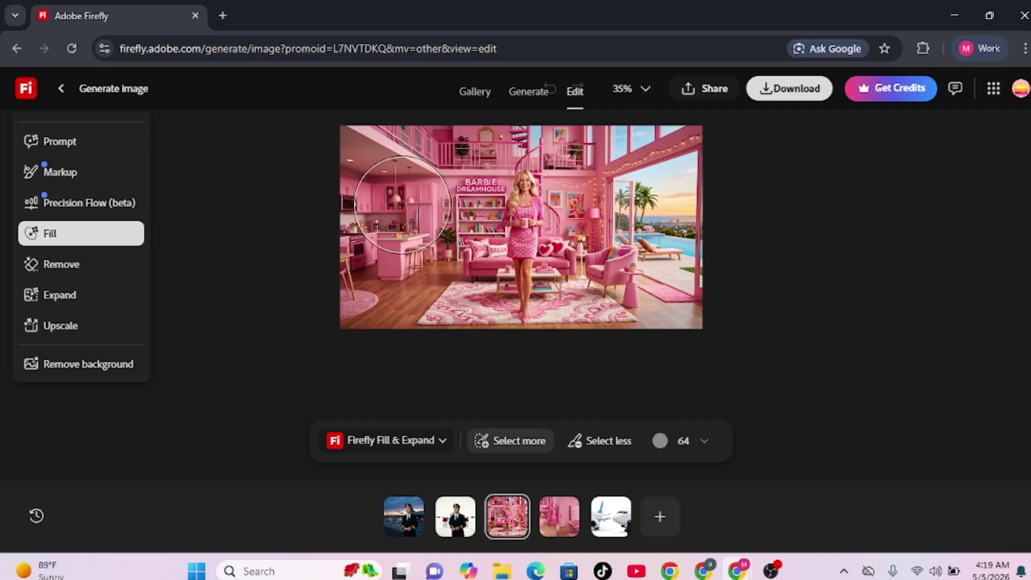
{"action": "left_click_drag", "start_coordinate": [356, 166], "coordinate": [373, 165]}
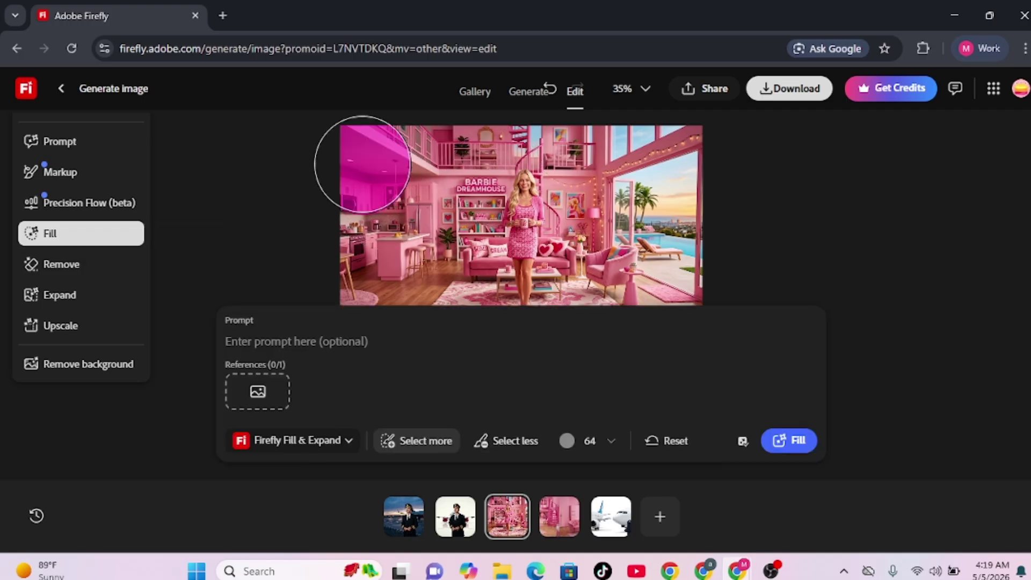
{"action": "left_click", "coordinate": [356, 242]}
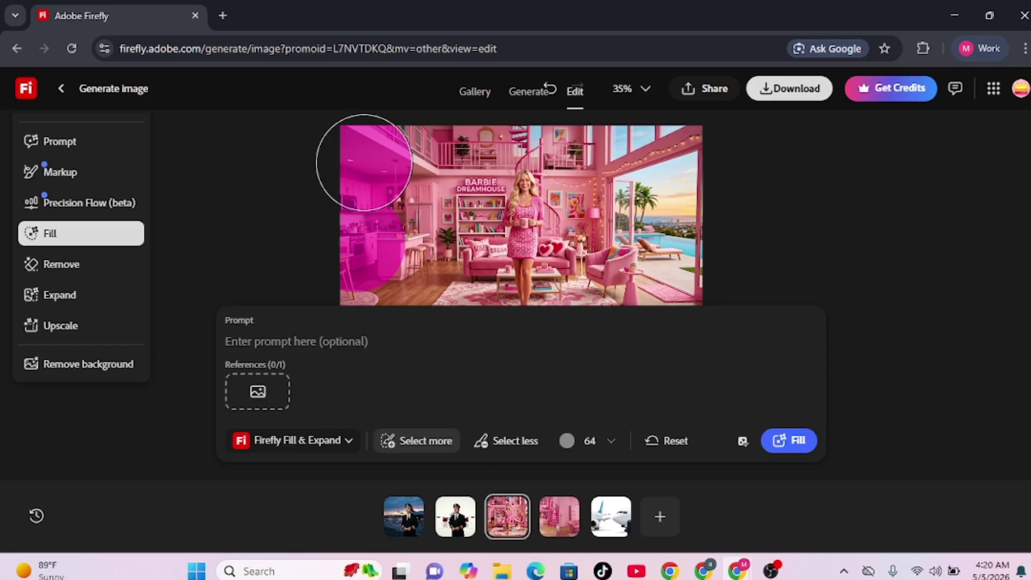
{"action": "left_click", "coordinate": [679, 155]}
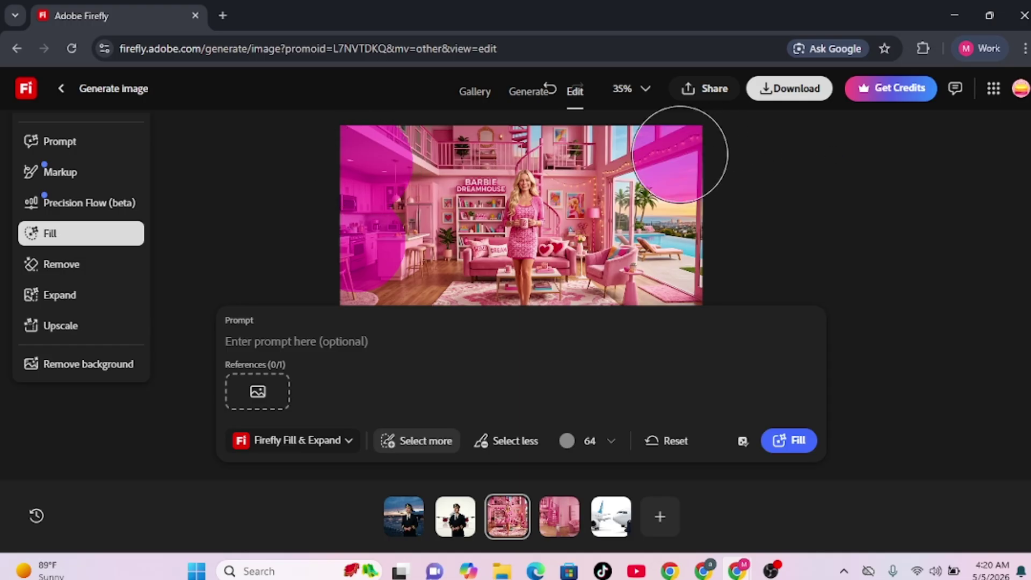
{"action": "left_click", "coordinate": [683, 240]}
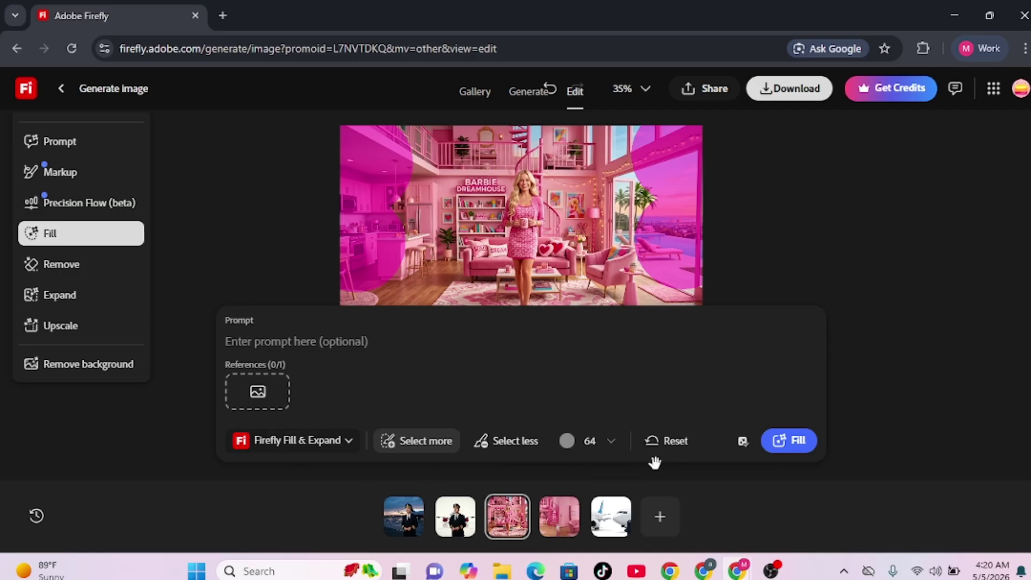
- Examine the Fill brush size and hardness, Select less mode, available fill models, and reference image sources
{"action": "left_click", "coordinate": [612, 444]}
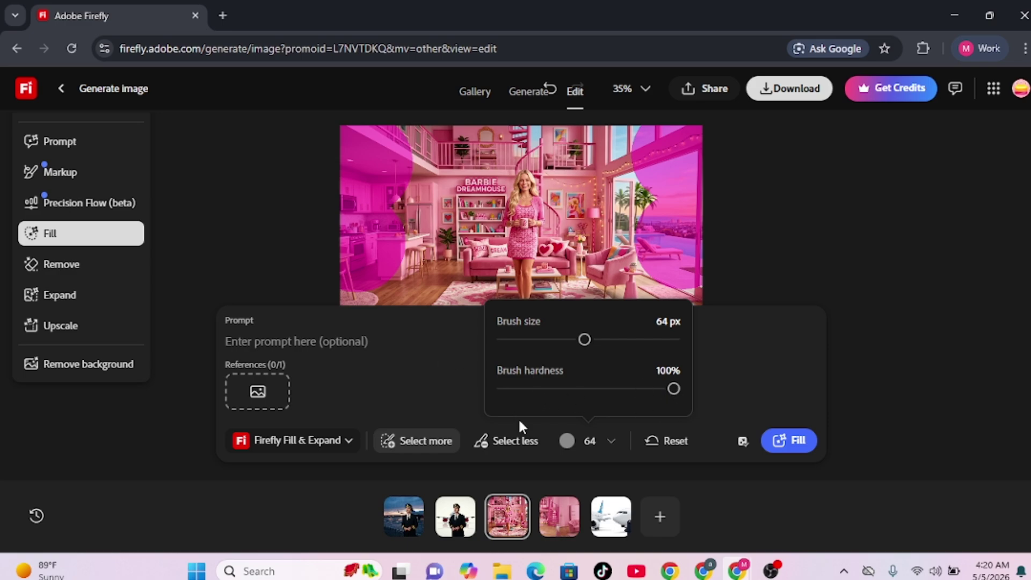
{"action": "left_click", "coordinate": [497, 449]}
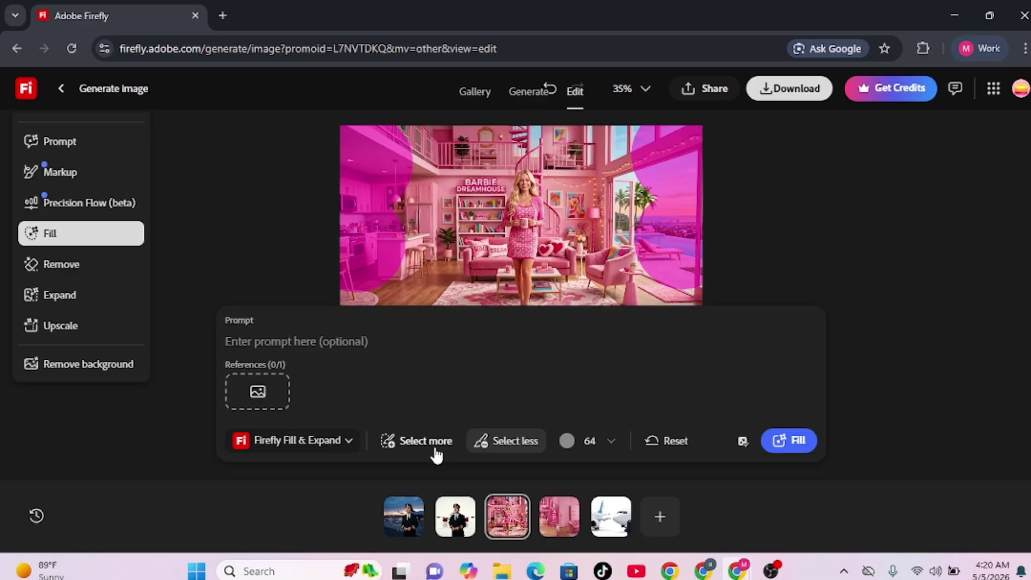
{"action": "left_click", "coordinate": [324, 442]}
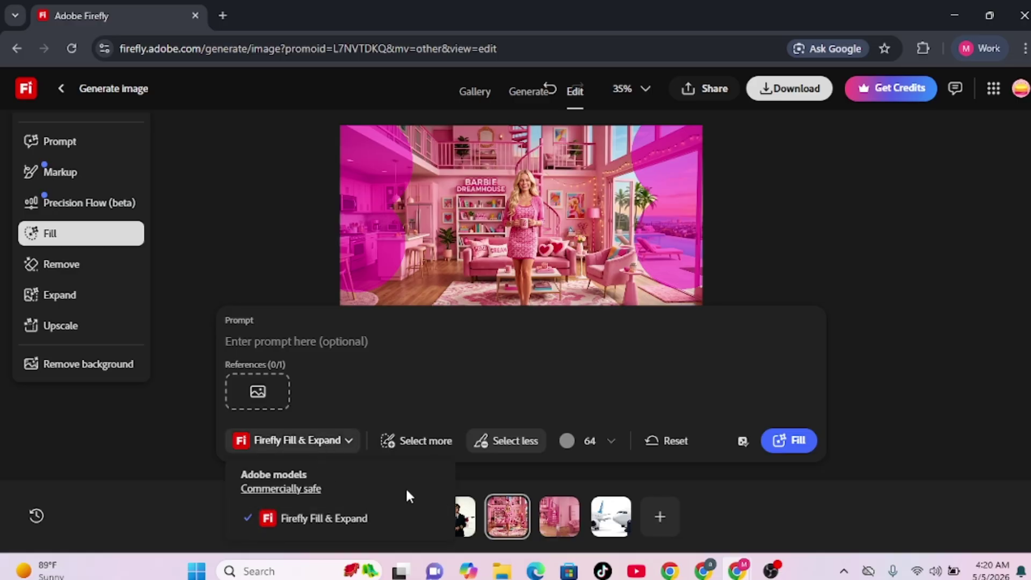
{"action": "left_click", "coordinate": [276, 405]}
{"action": "left_click", "coordinate": [276, 405]}
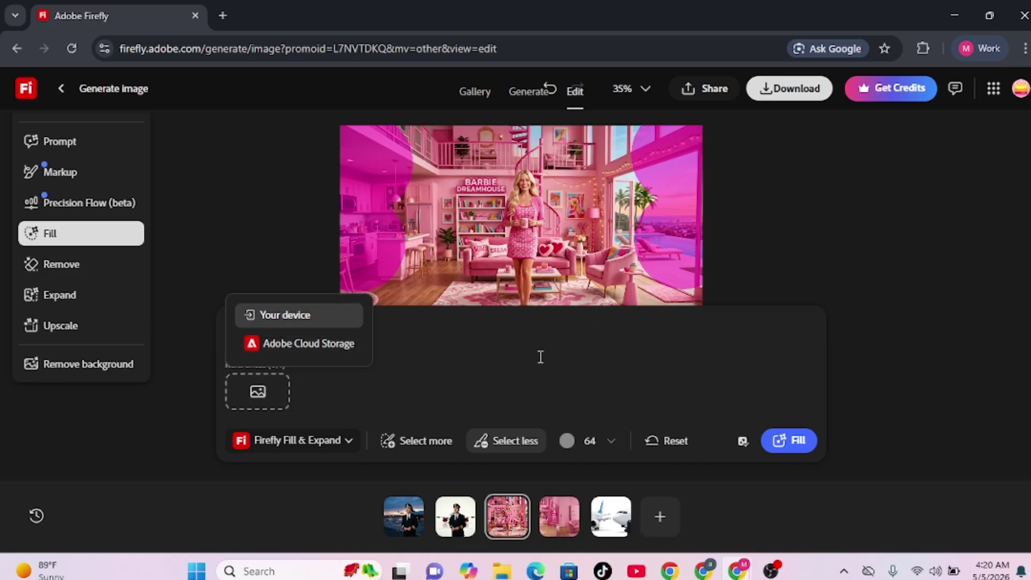
{"action": "left_click", "coordinate": [469, 372]}
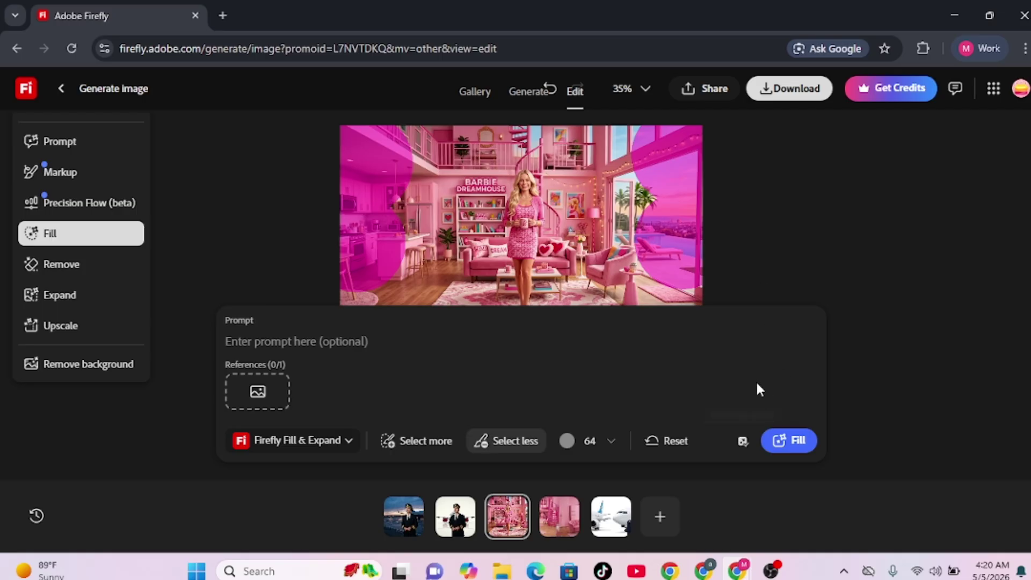
{"action": "left_click", "coordinate": [276, 404]}
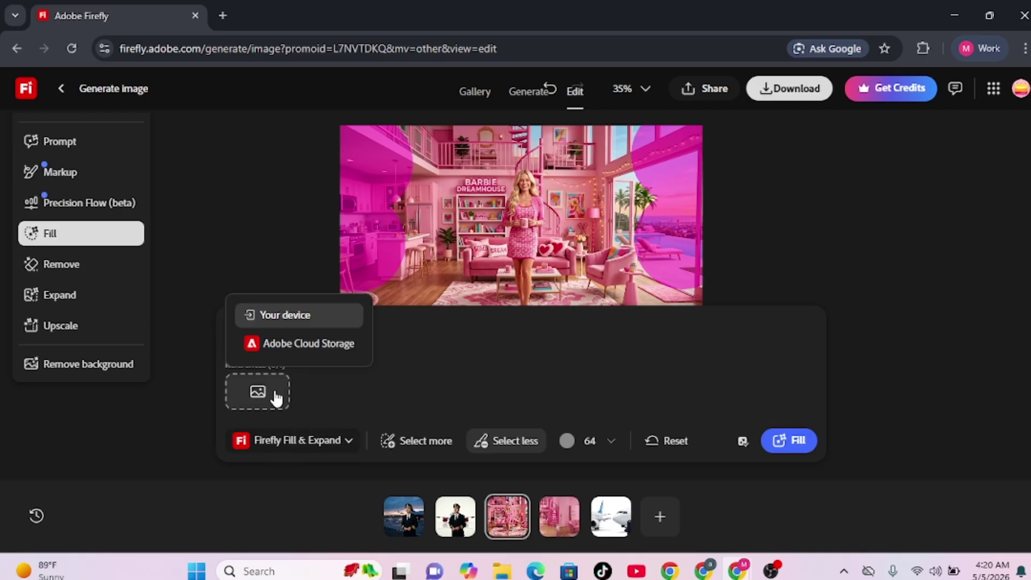
- Add the job manifested image from Downloads as the Fill reference and fill the masked areas of the Barbie dreamhouse image
{"action": "left_click", "coordinate": [310, 317]}
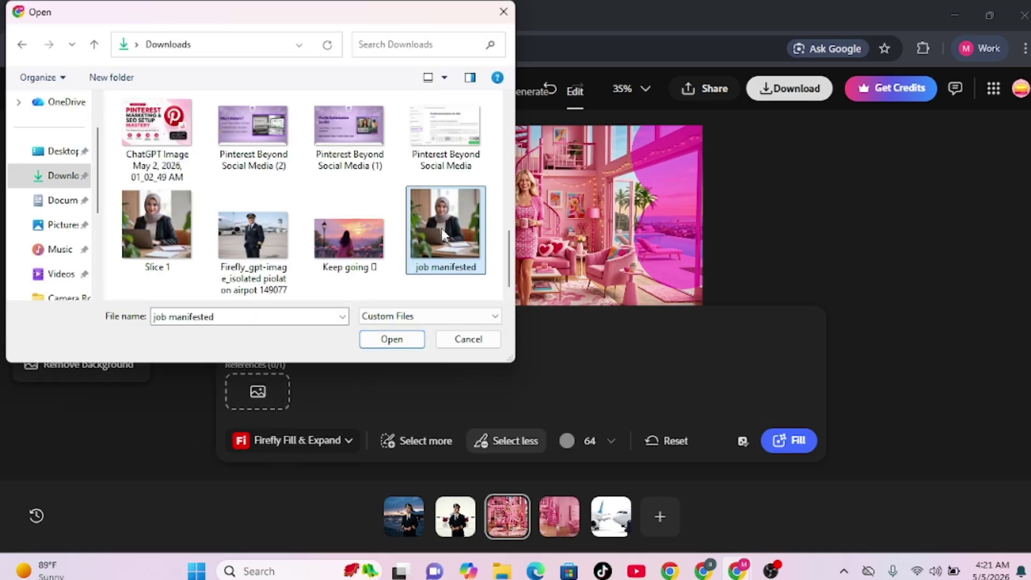
{"action": "left_click", "coordinate": [391, 340]}
{"action": "mouse_move", "coordinate": [282, 400]}
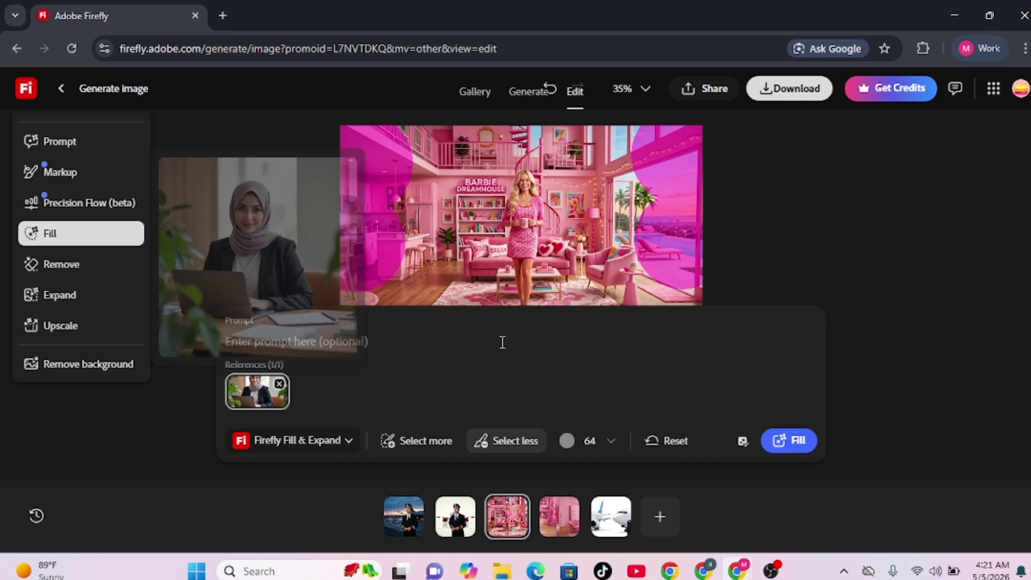
{"action": "left_click", "coordinate": [796, 447]}
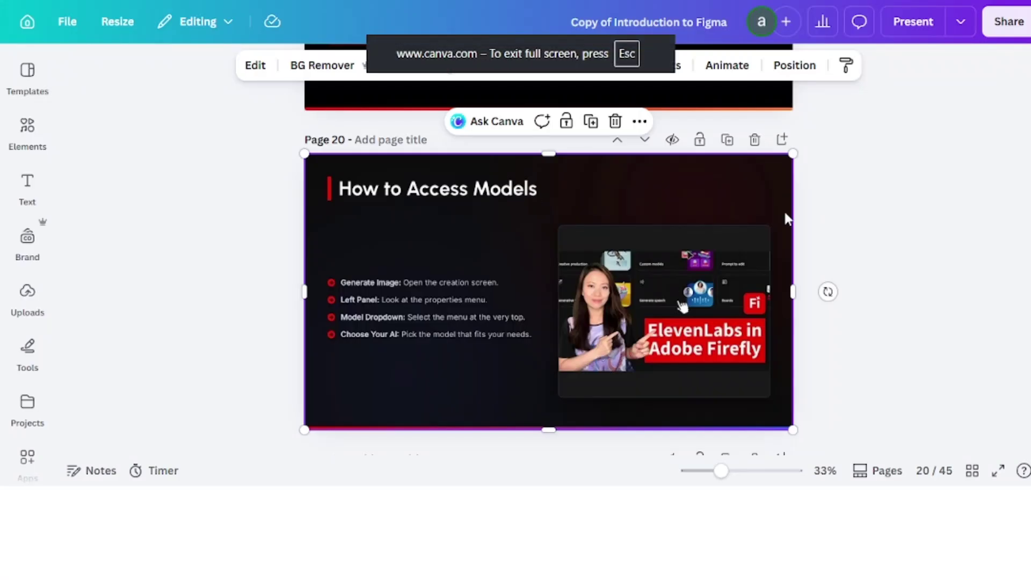
- Switch to the Canva deck, present the slides from How to Access Models to Model 5: Native Resolution, and exit the presentation
{"action": "key", "text": "ctrl+alt+p"}
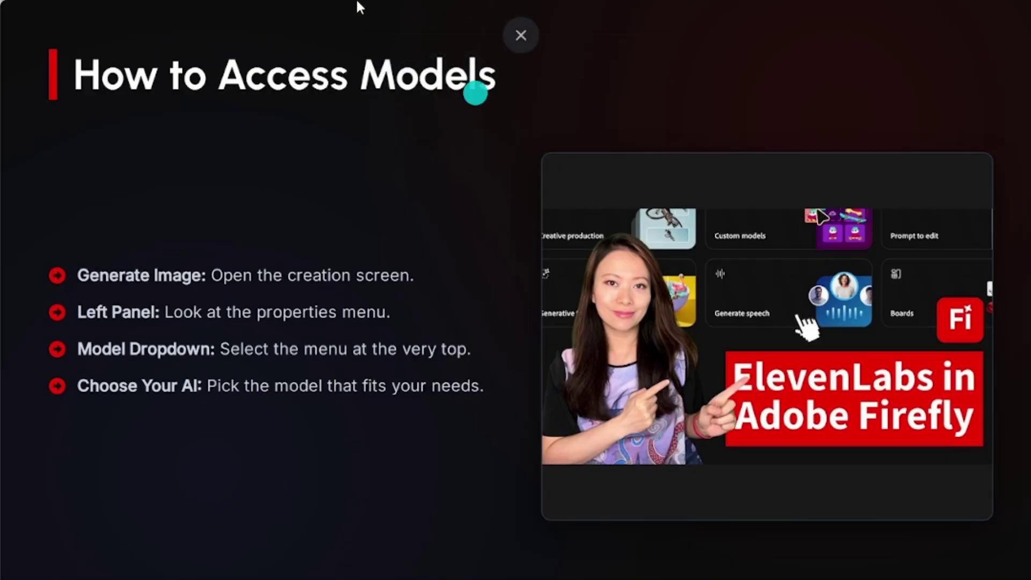
{"action": "mouse_move", "coordinate": [621, 517]}
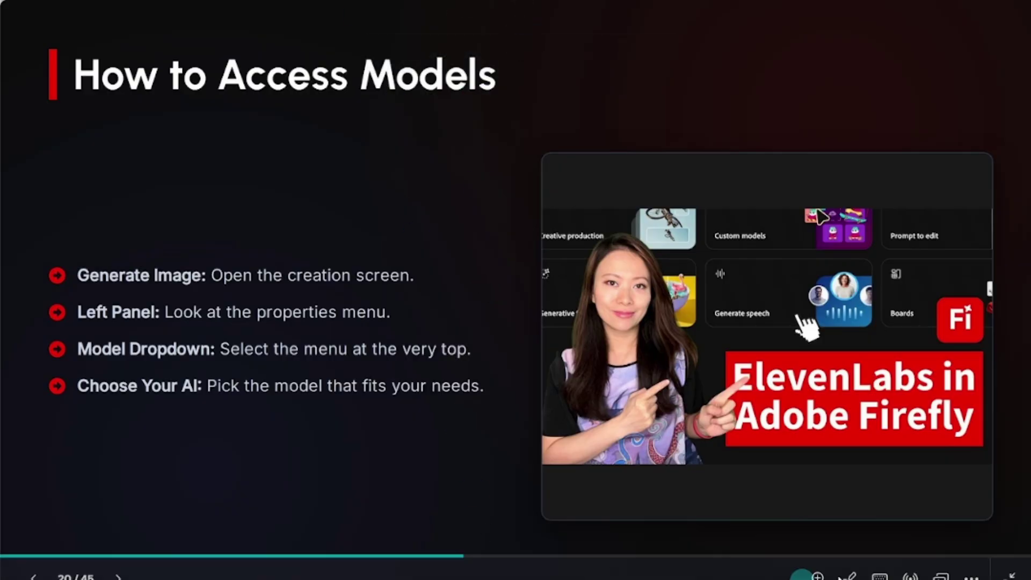
{"action": "left_click", "coordinate": [119, 567]}
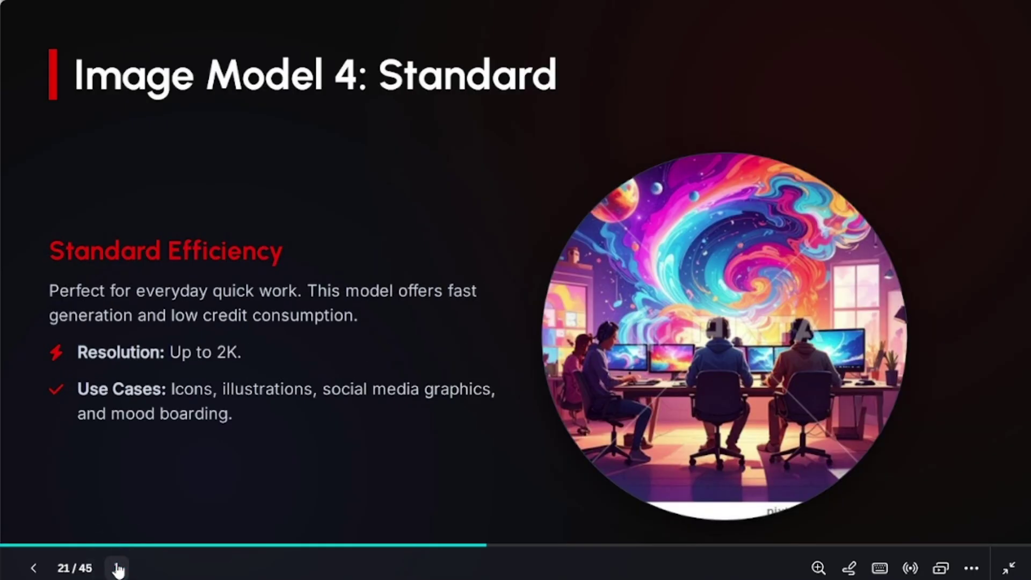
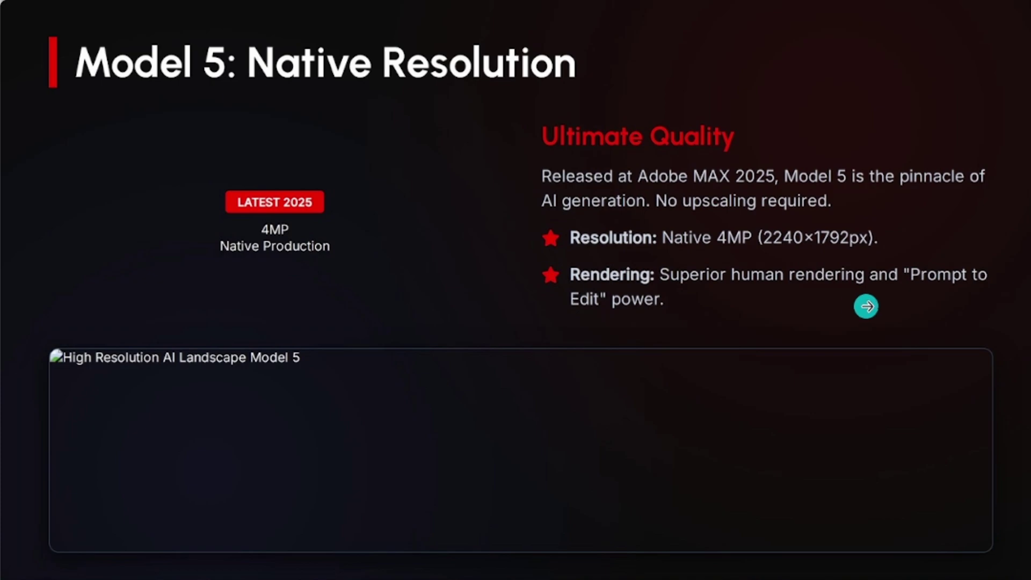
{"action": "mouse_move", "coordinate": [392, 534]}
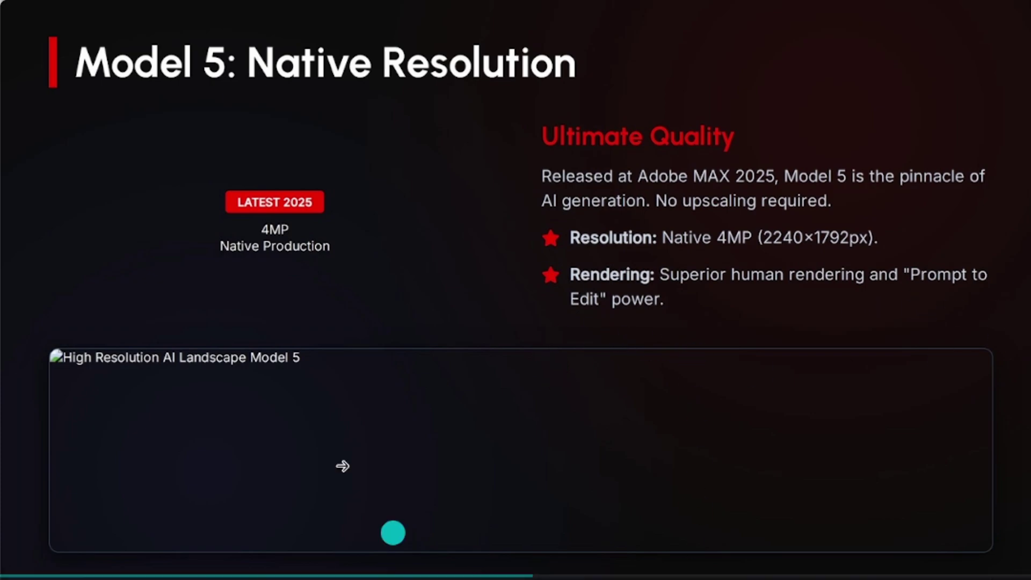
{"action": "left_click", "coordinate": [1008, 568]}
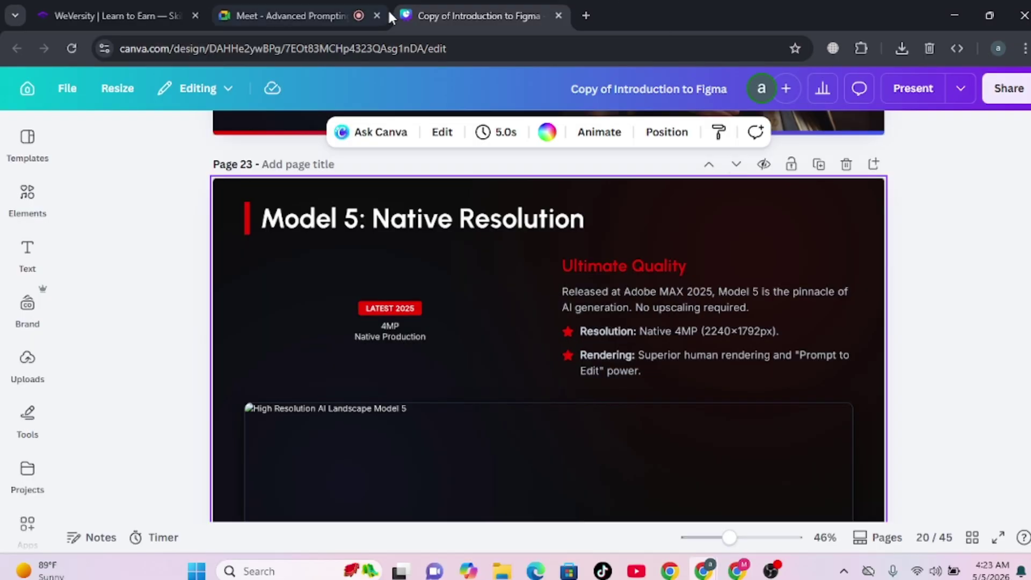
- Switch to Adobe Firefly, mask the upper leaf beside the kitchen in the dreamhouse image, and fill it with the prompt "unikon"
{"action": "mouse_move", "coordinate": [744, 575]}
{"action": "left_click", "coordinate": [699, 494]}
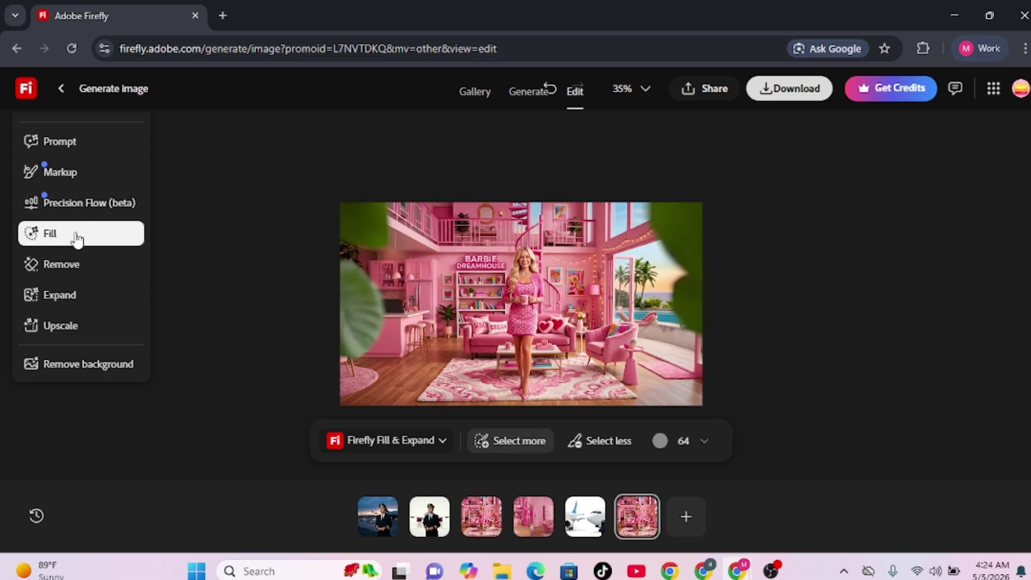
{"action": "left_click", "coordinate": [369, 221]}
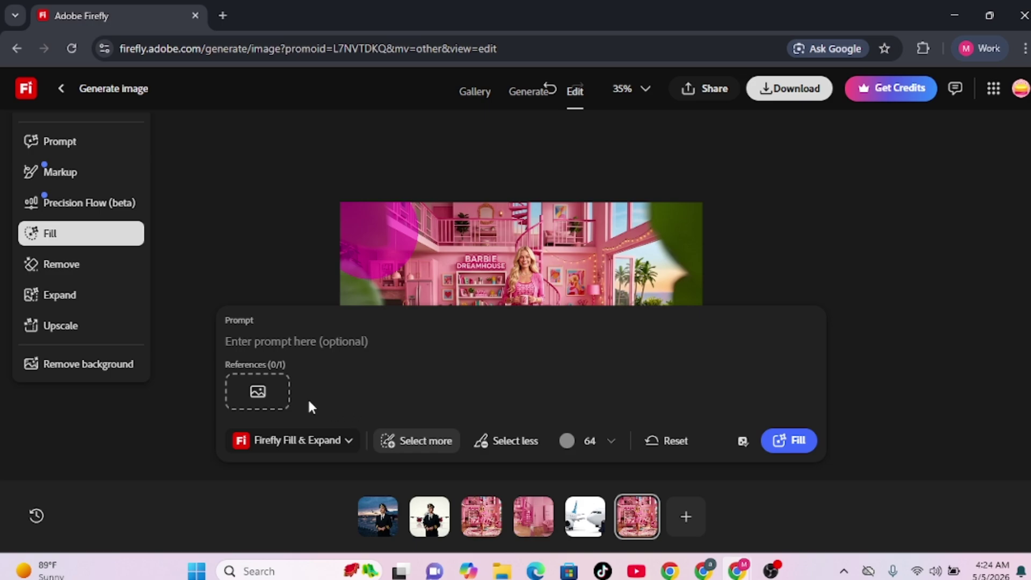
{"action": "left_click", "coordinate": [304, 341]}
{"action": "type", "text": "unikon"}
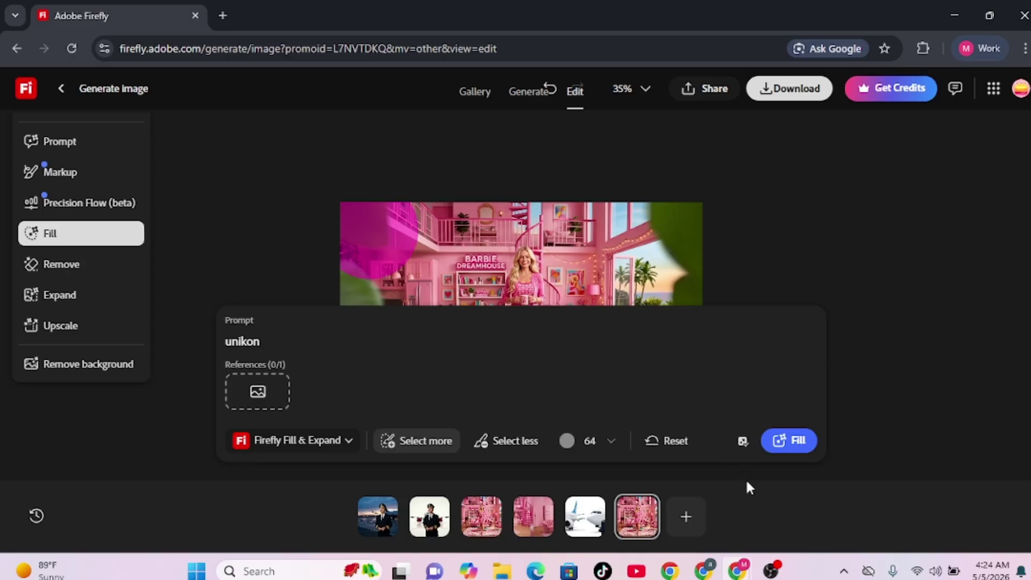
{"action": "left_click", "coordinate": [776, 444]}
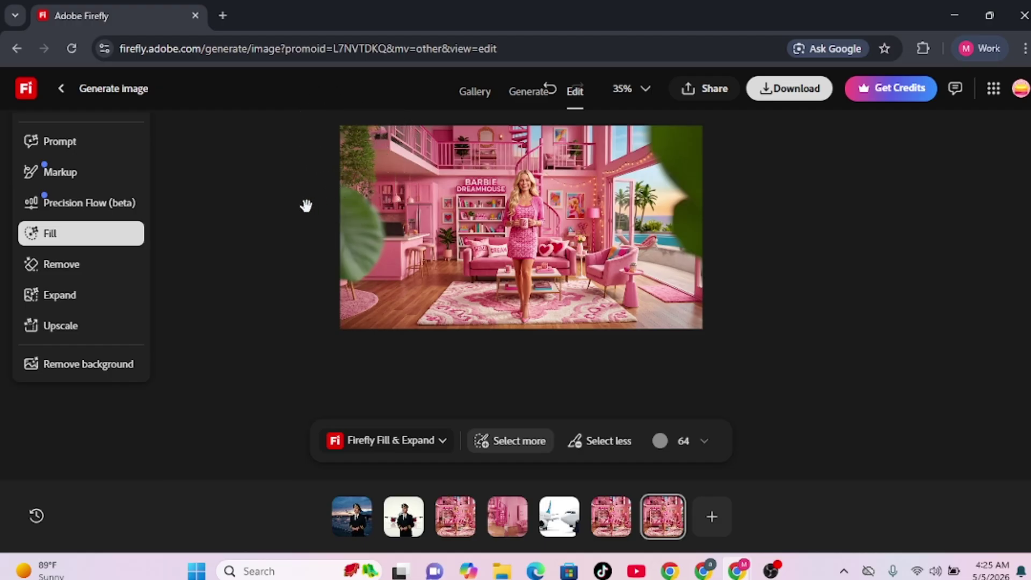
{"action": "left_click", "coordinate": [76, 268]}
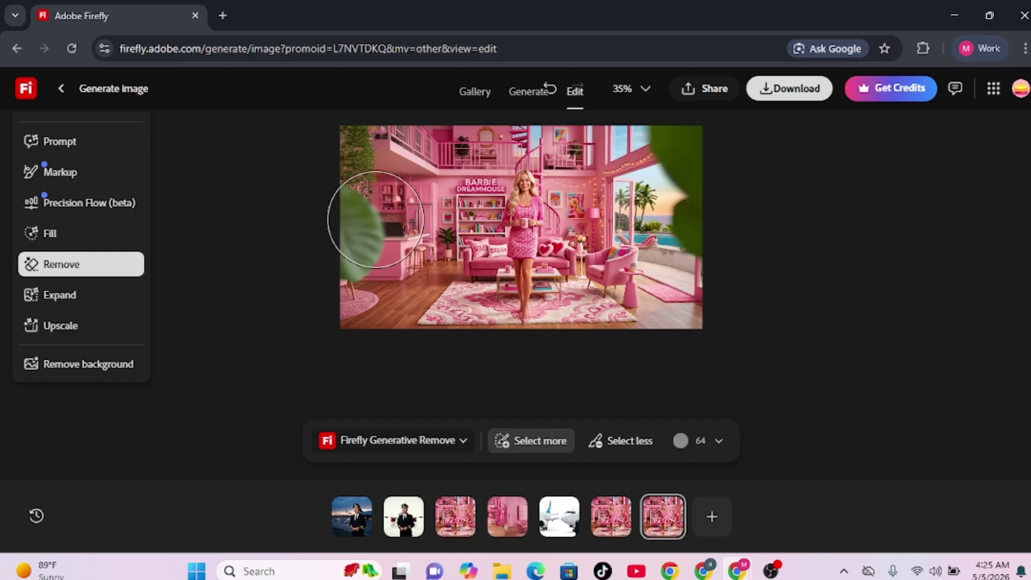
{"action": "left_click", "coordinate": [371, 229]}
{"action": "left_click", "coordinate": [354, 166]}
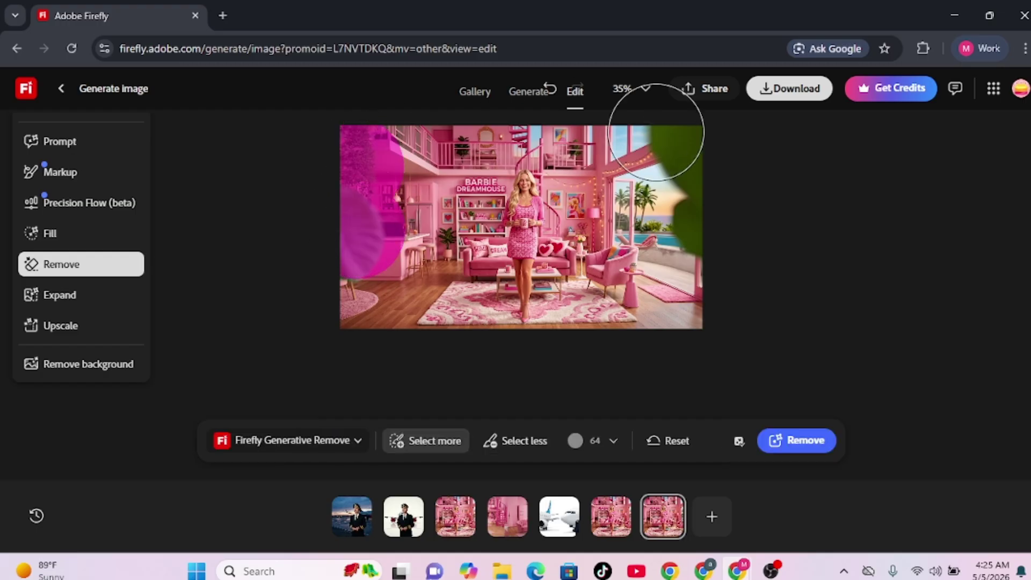
{"action": "left_click", "coordinate": [679, 149]}
{"action": "left_click", "coordinate": [693, 227]}
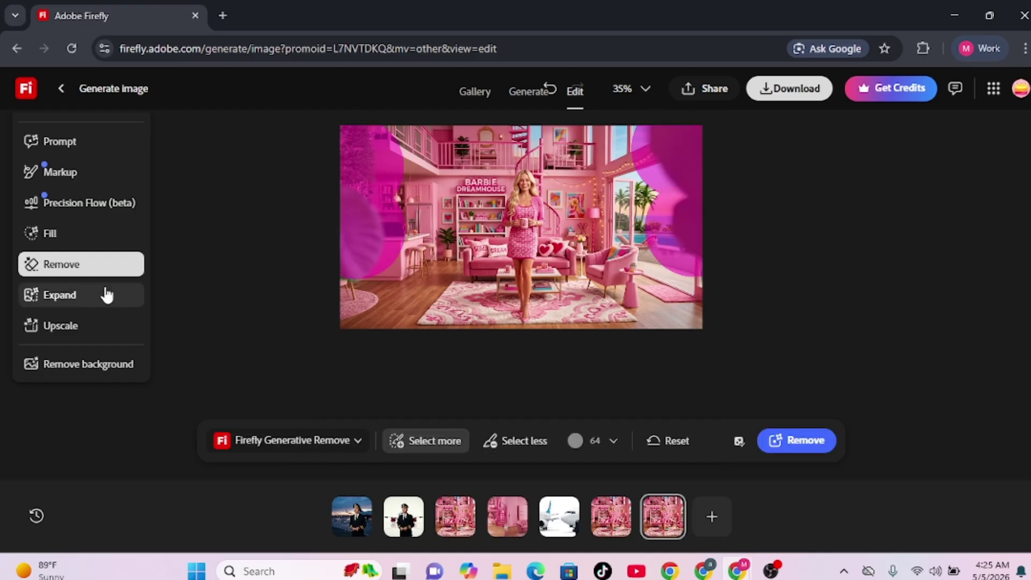
- Upscale the Barbie dreamhouse image 2x with Firefly Upscaler and dismiss the completion notice
{"action": "left_click", "coordinate": [99, 333]}
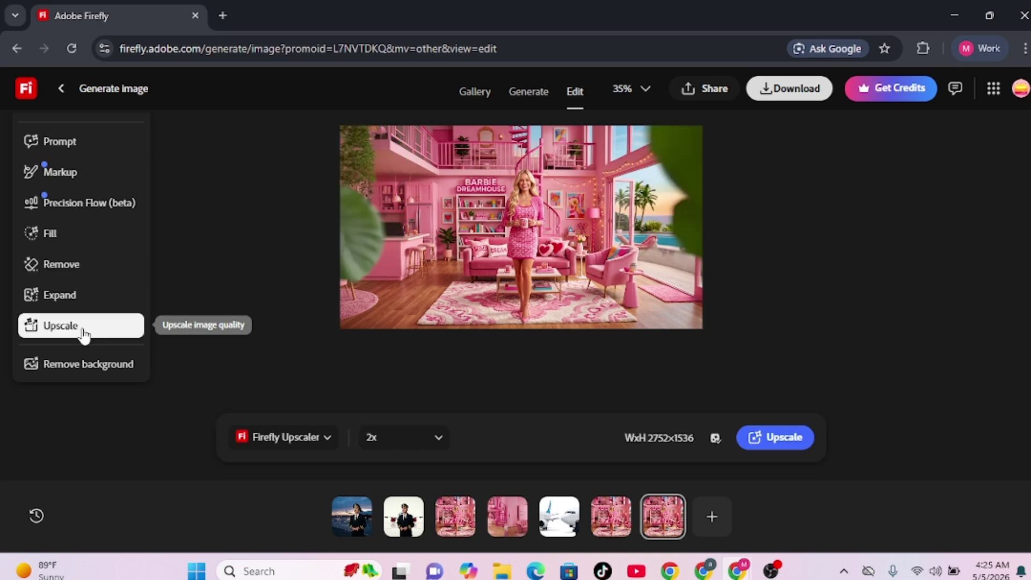
{"action": "left_click", "coordinate": [763, 439]}
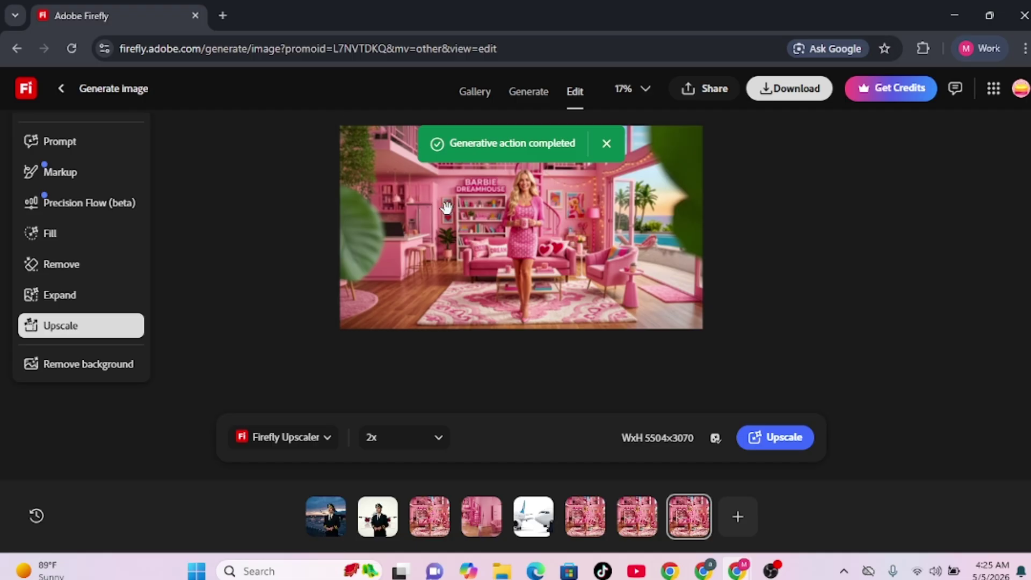
{"action": "left_click", "coordinate": [607, 144]}
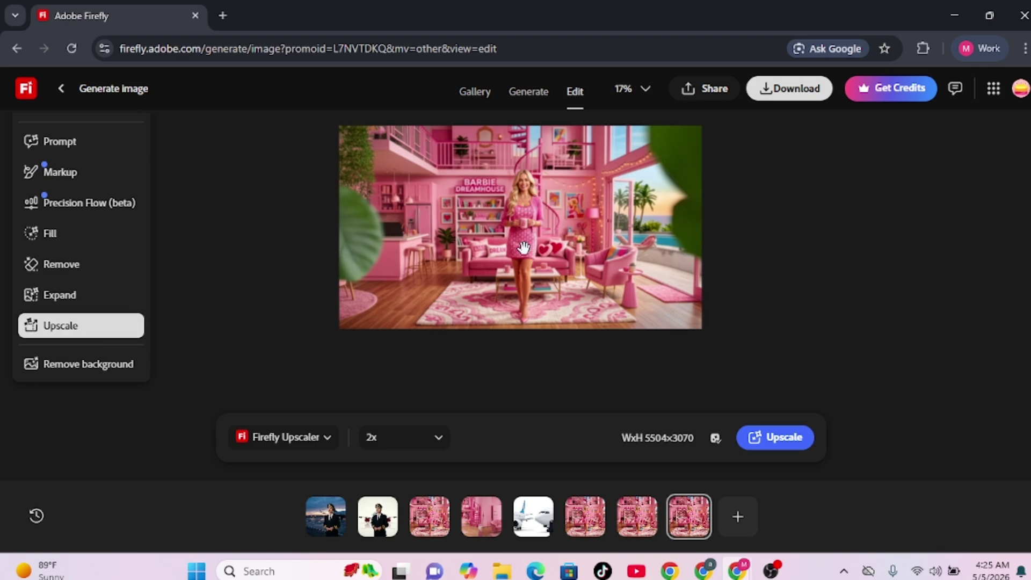
- Examine the details of the upscaled Barbie dreamhouse image up close, from the balcony and sign to the furniture
{"action": "scroll", "coordinate": [553, 221], "scroll_direction": "up", "scroll_amount": 5}
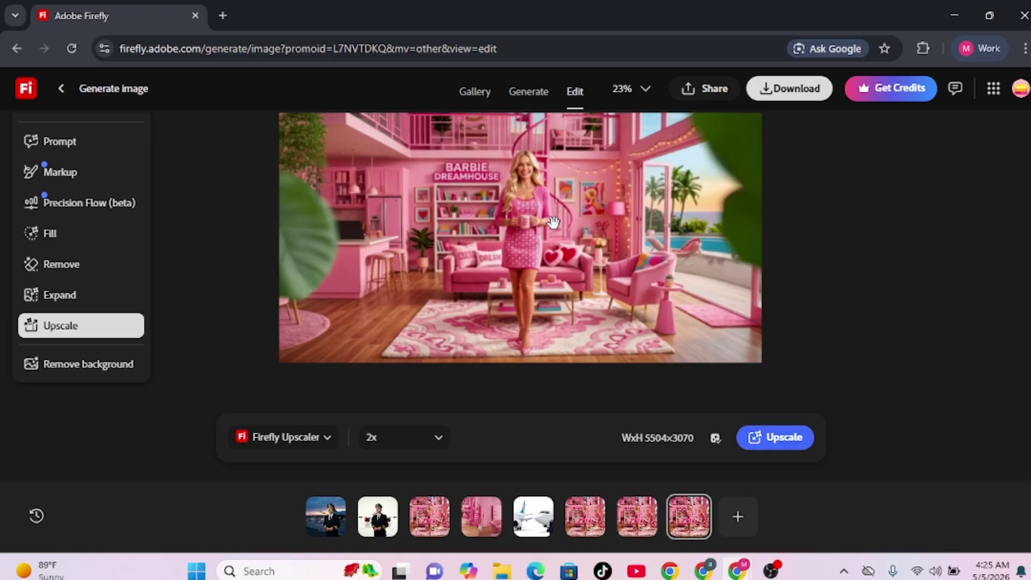
{"action": "scroll", "coordinate": [553, 221], "scroll_direction": "up", "scroll_amount": 2}
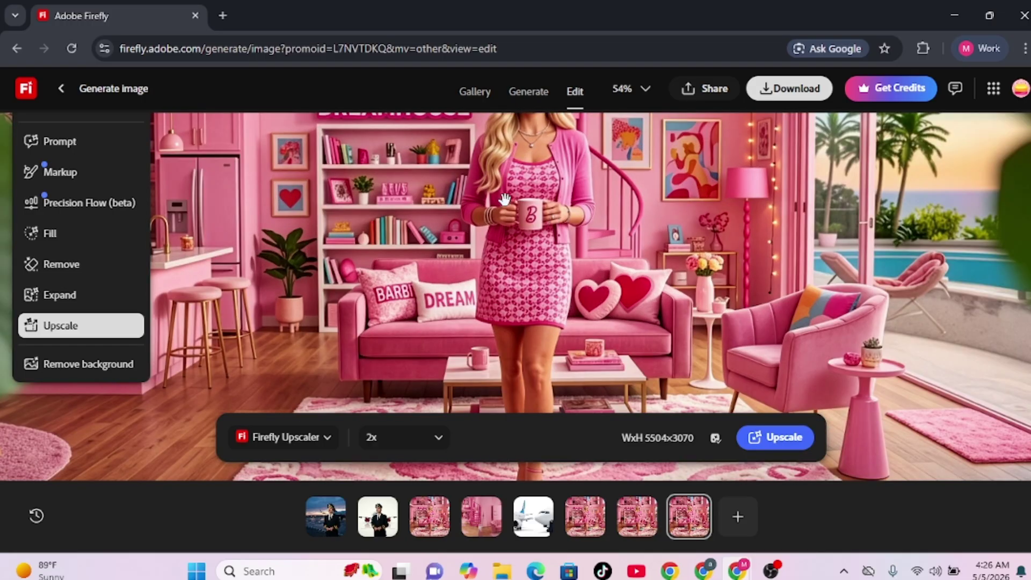
{"action": "left_click_drag", "start_coordinate": [504, 199], "coordinate": [653, 370]}
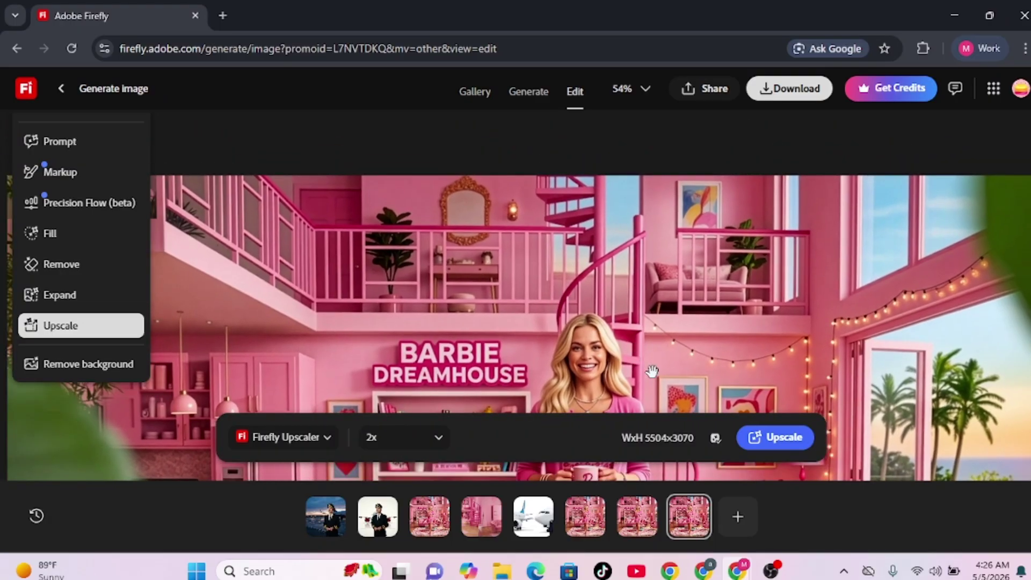
{"action": "scroll", "coordinate": [639, 283], "scroll_direction": "down", "scroll_amount": 5}
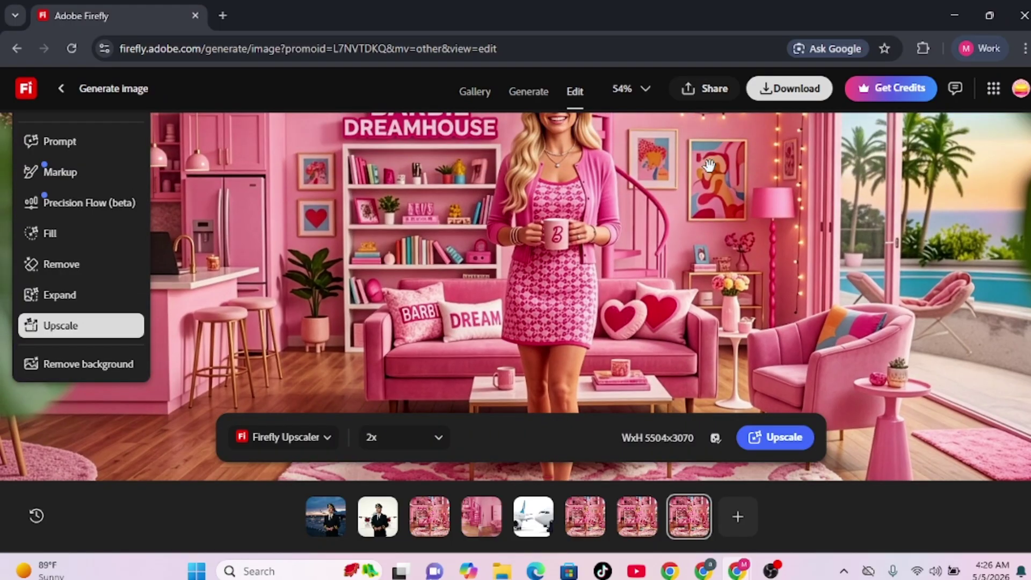
{"action": "scroll", "coordinate": [709, 166], "scroll_direction": "up", "scroll_amount": 6}
{"action": "scroll", "coordinate": [704, 182], "scroll_direction": "down", "scroll_amount": 3}
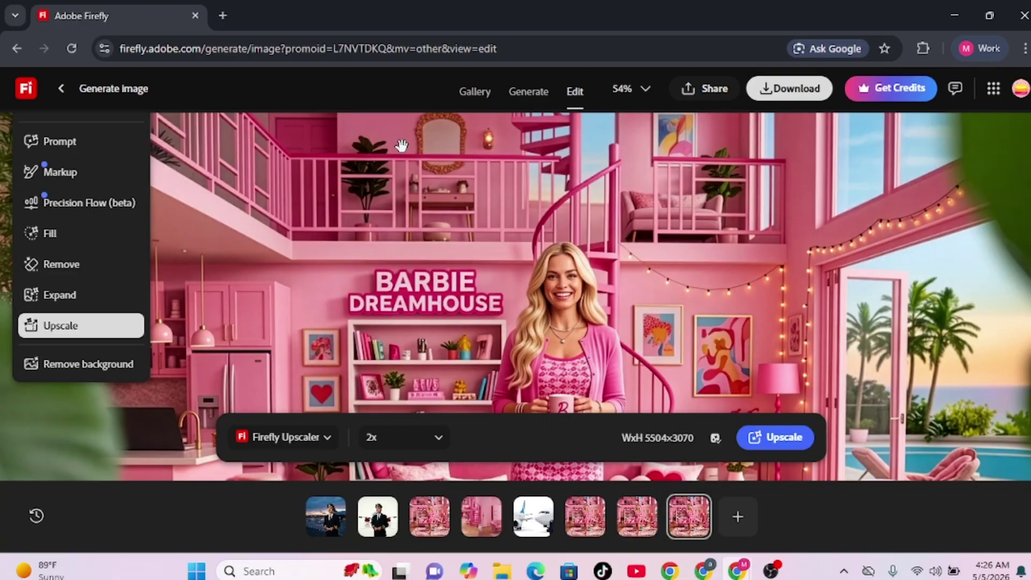
{"action": "scroll", "coordinate": [402, 145], "scroll_direction": "down", "scroll_amount": 3}
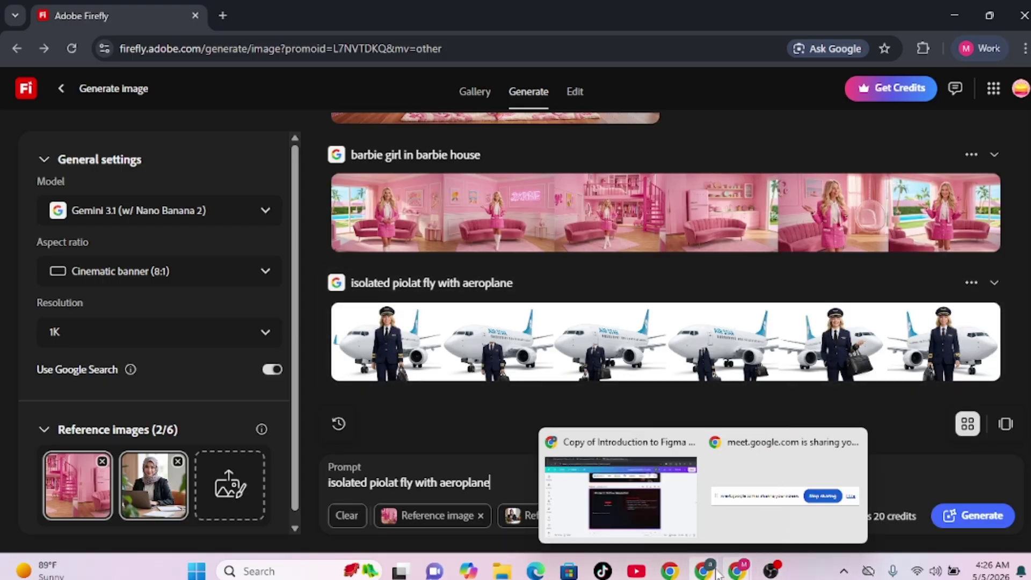
- Switch to the Canva deck and select the Model 5: Native Resolution slide on page 23
{"action": "mouse_move", "coordinate": [708, 572]}
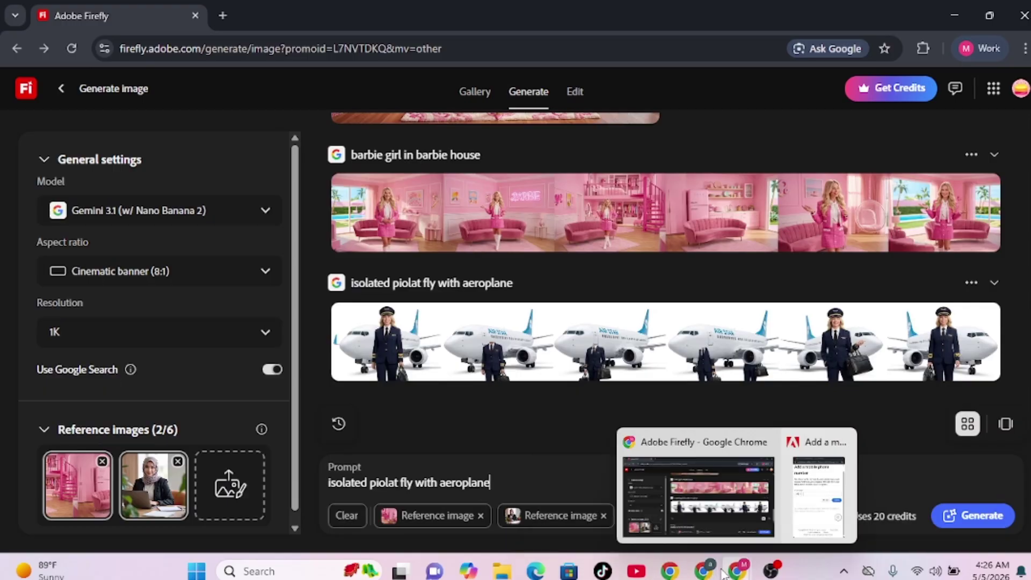
{"action": "scroll", "coordinate": [121, 425], "scroll_direction": "down", "scroll_amount": 1}
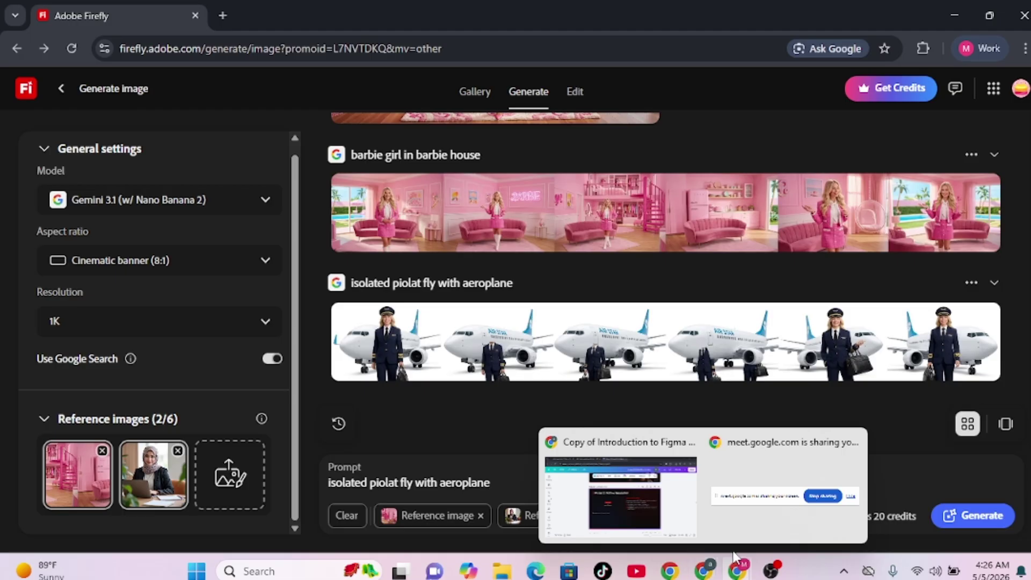
{"action": "left_click", "coordinate": [636, 503]}
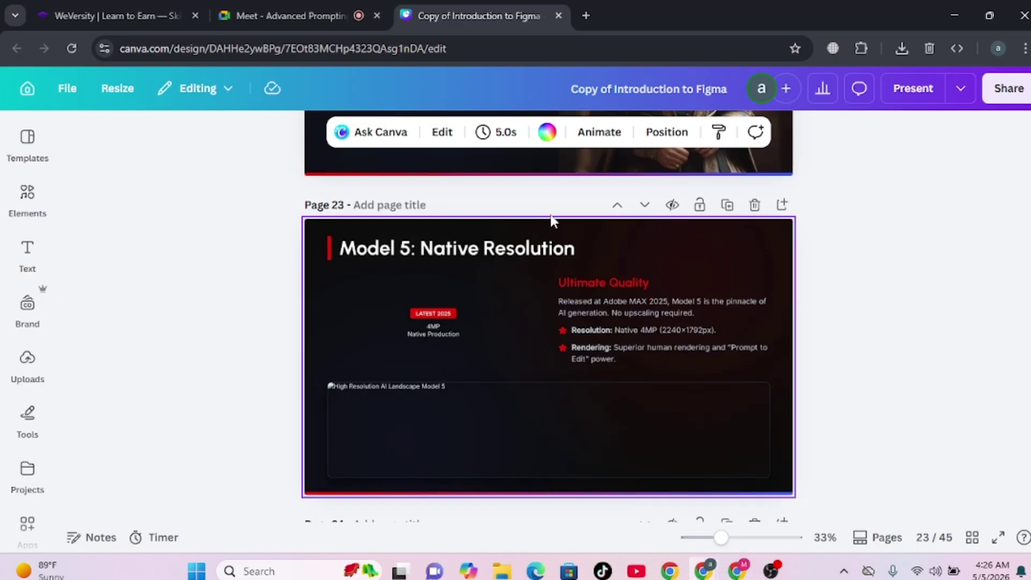
{"action": "left_click", "coordinate": [533, 289]}
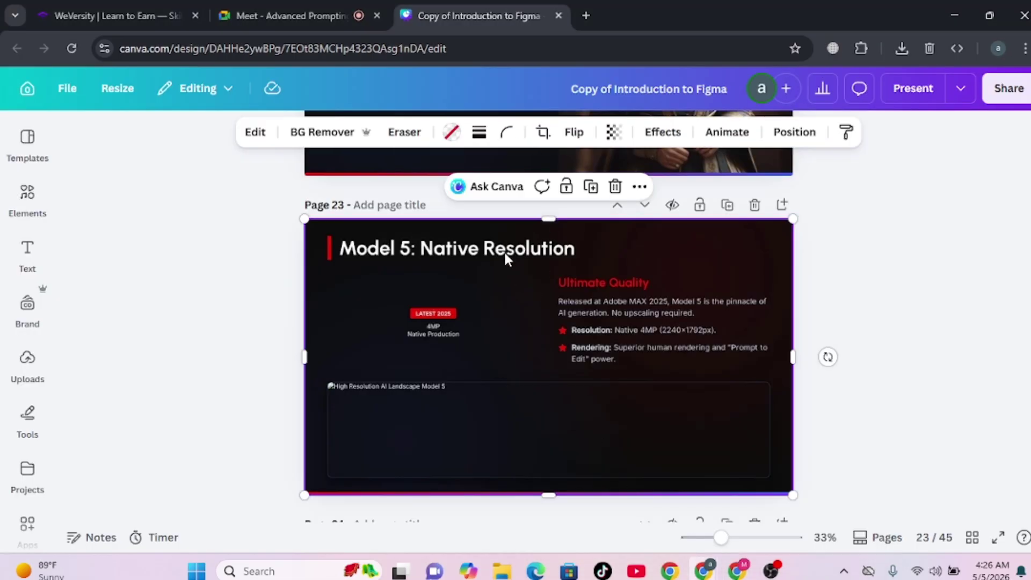